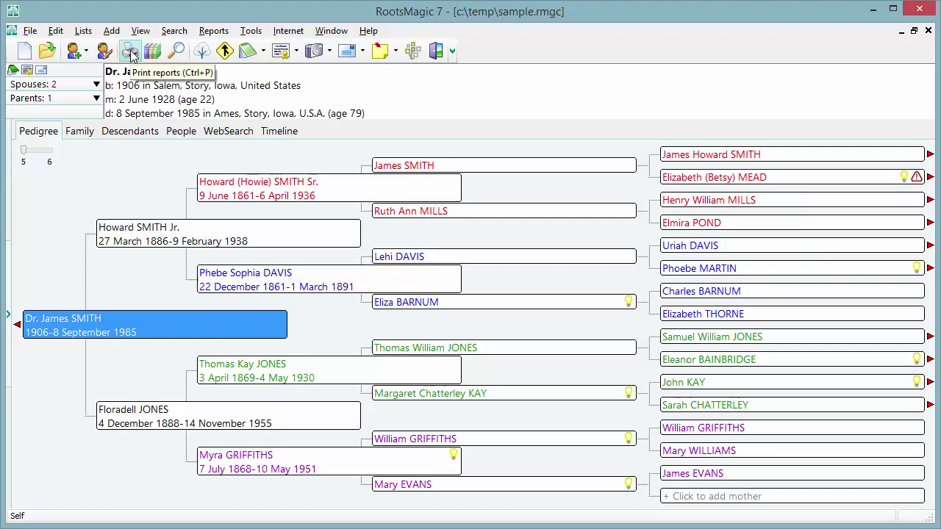
Look over the available reports, including those in the Lists category, without creating one
{"action": "left_click", "coordinate": [130, 52]}
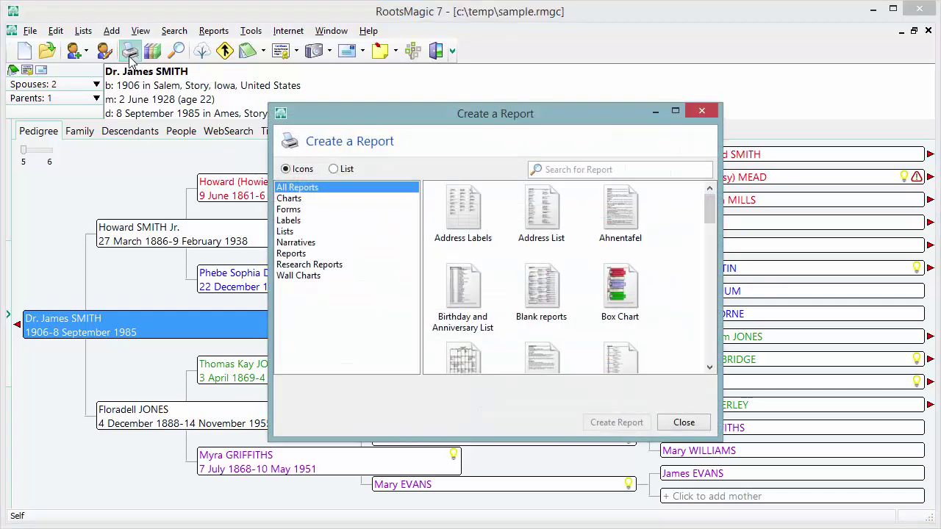
{"action": "left_click", "coordinate": [298, 231]}
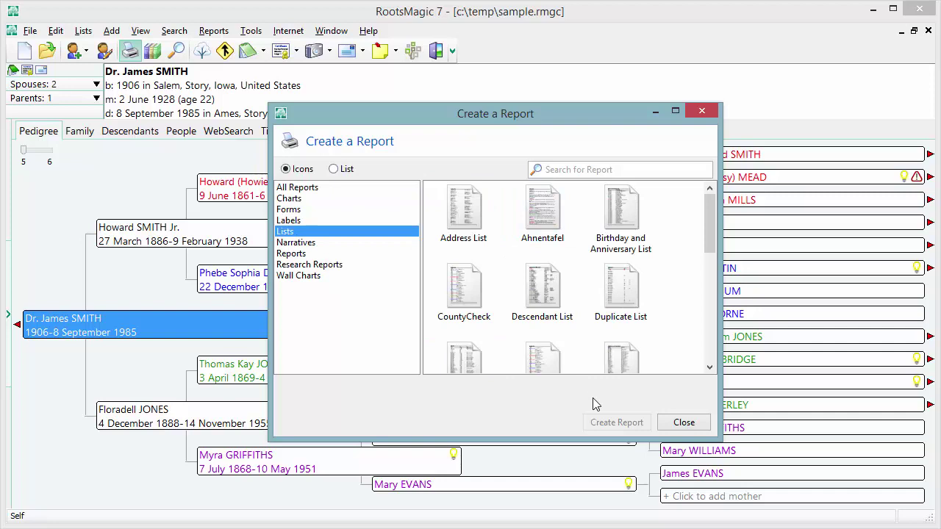
{"action": "left_click", "coordinate": [676, 425]}
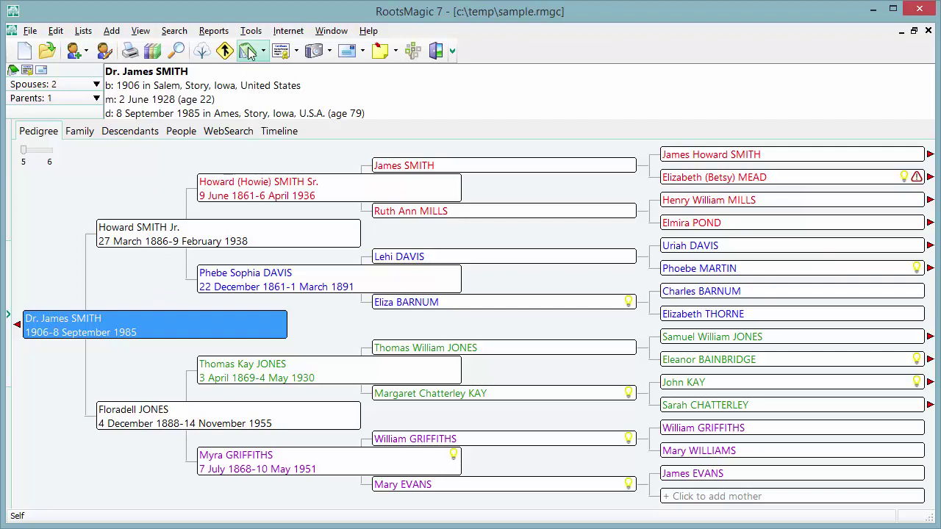
{"action": "left_click", "coordinate": [214, 32]}
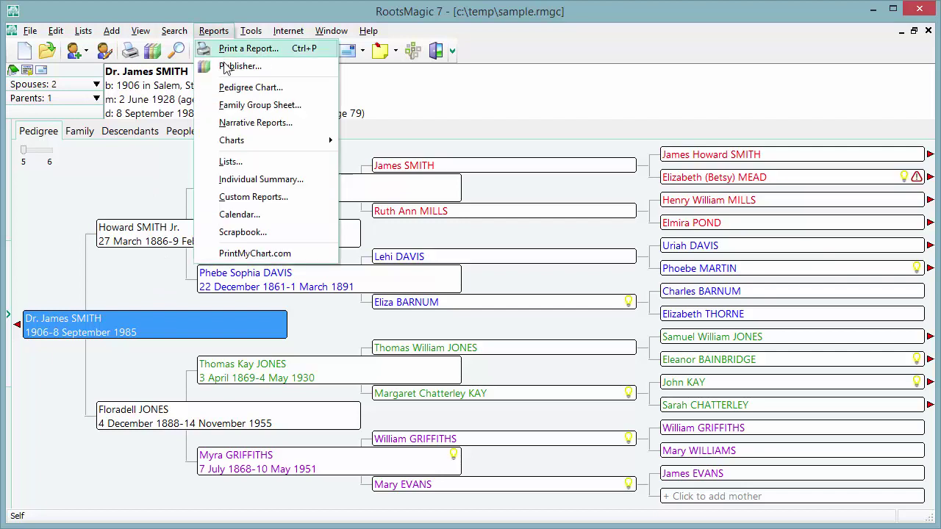
{"action": "left_click", "coordinate": [132, 195]}
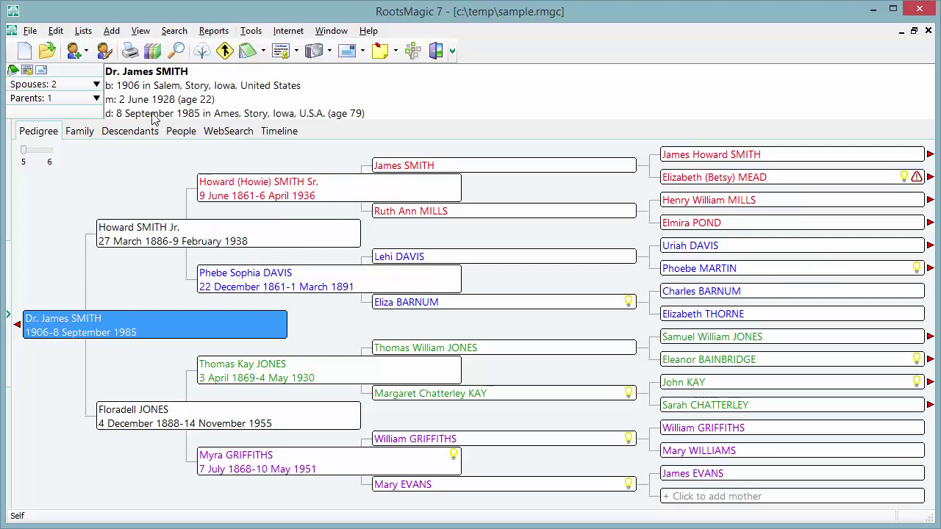
Create a new book in the Publisher and add a Narrative report as its first chapter
{"action": "left_click", "coordinate": [153, 53]}
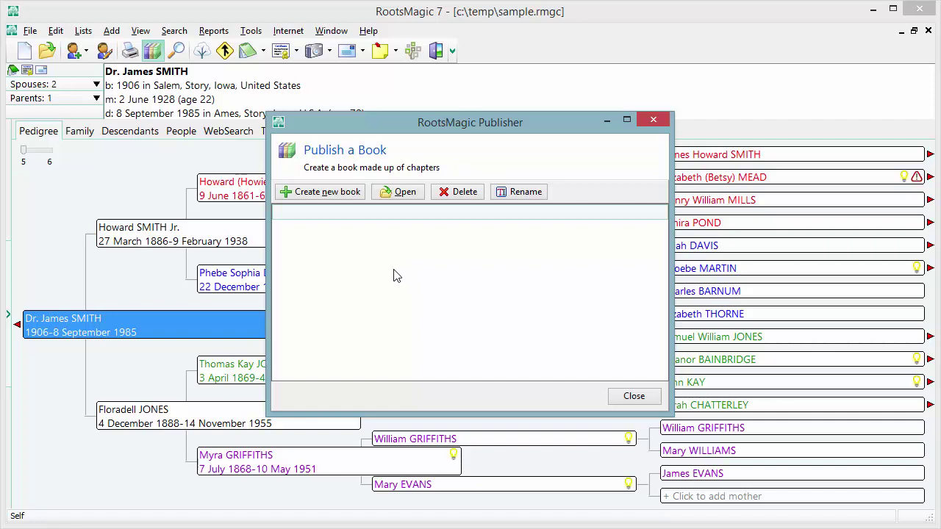
{"action": "left_click", "coordinate": [307, 195]}
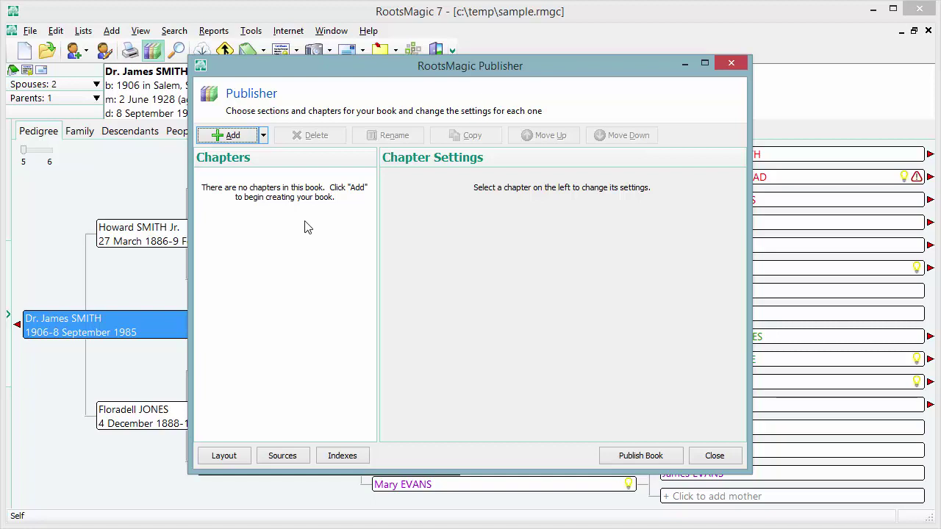
{"action": "left_click", "coordinate": [231, 138]}
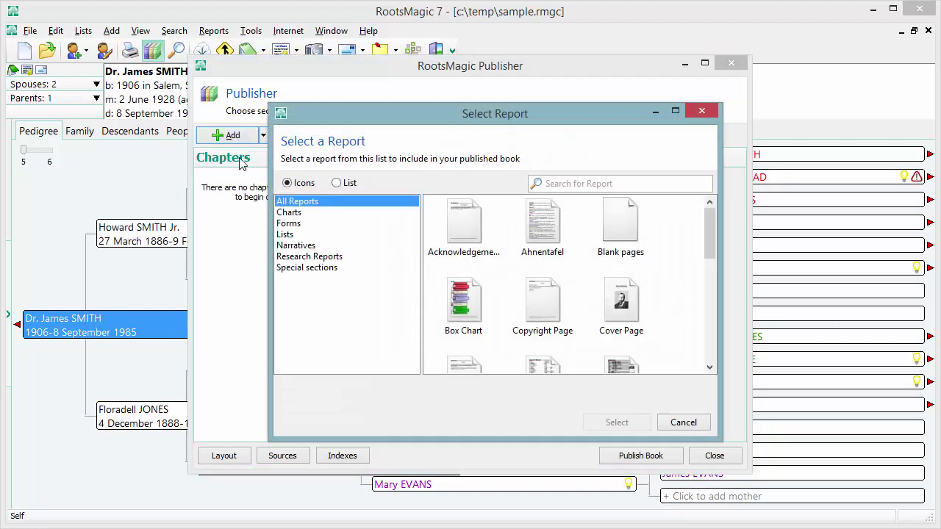
{"action": "left_click", "coordinate": [297, 245]}
{"action": "left_click", "coordinate": [441, 221]}
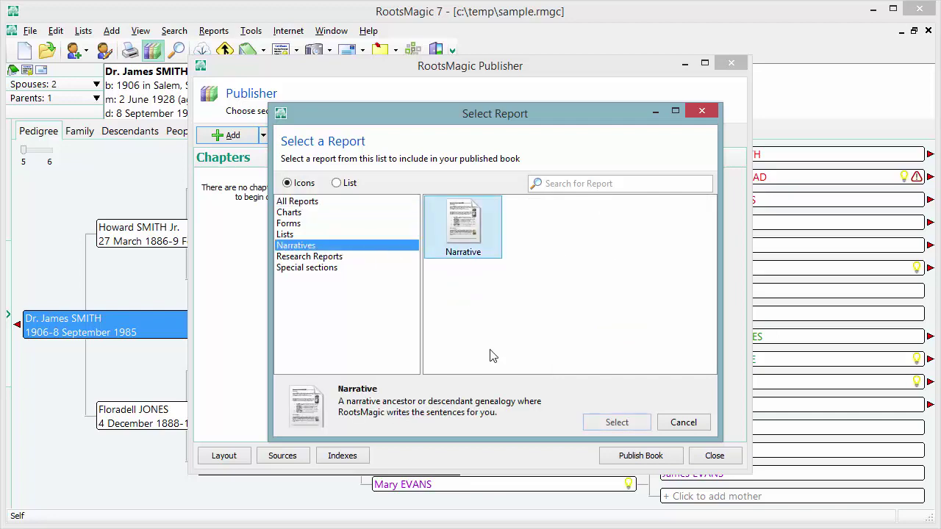
{"action": "left_click", "coordinate": [616, 423]}
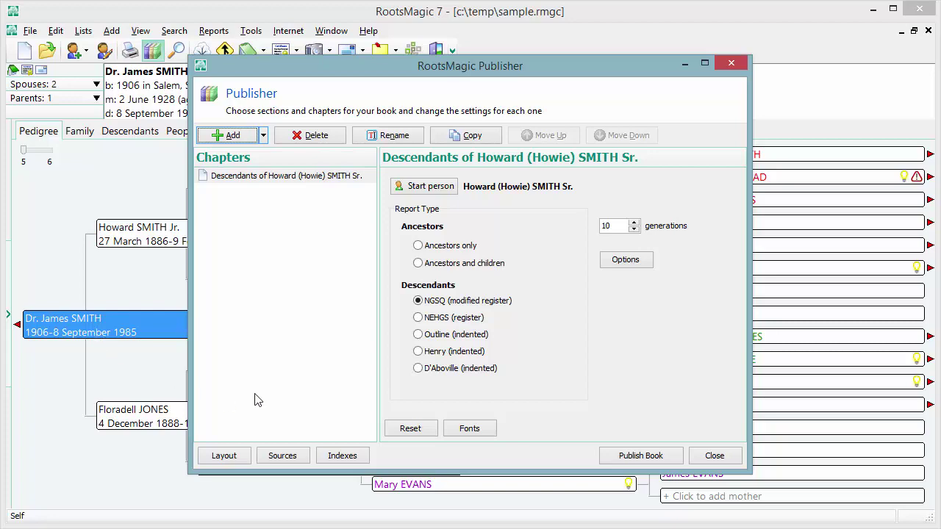
Set the narrative chapter's start person to the one highlighted in the pedigree view and its report type to Ancestors and children
{"action": "left_click", "coordinate": [424, 189]}
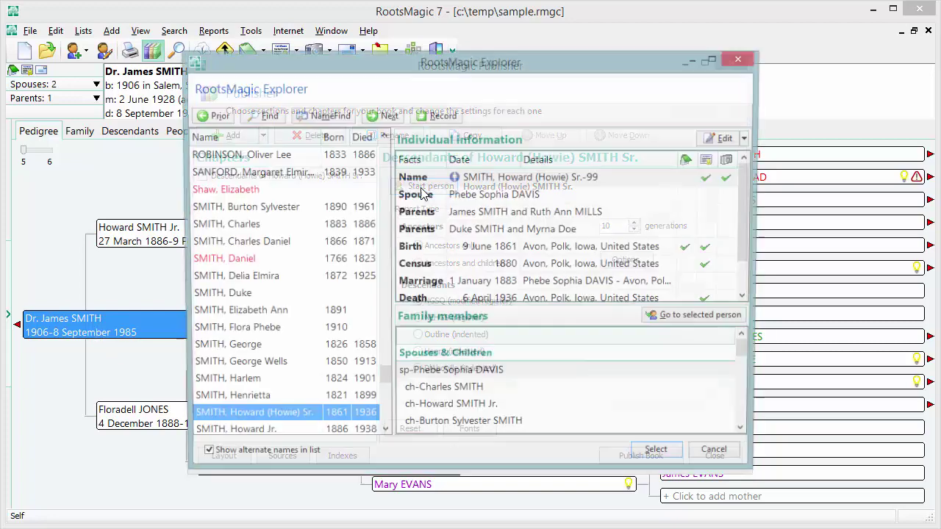
{"action": "scroll", "coordinate": [256, 425], "scroll_direction": "down", "scroll_amount": 3}
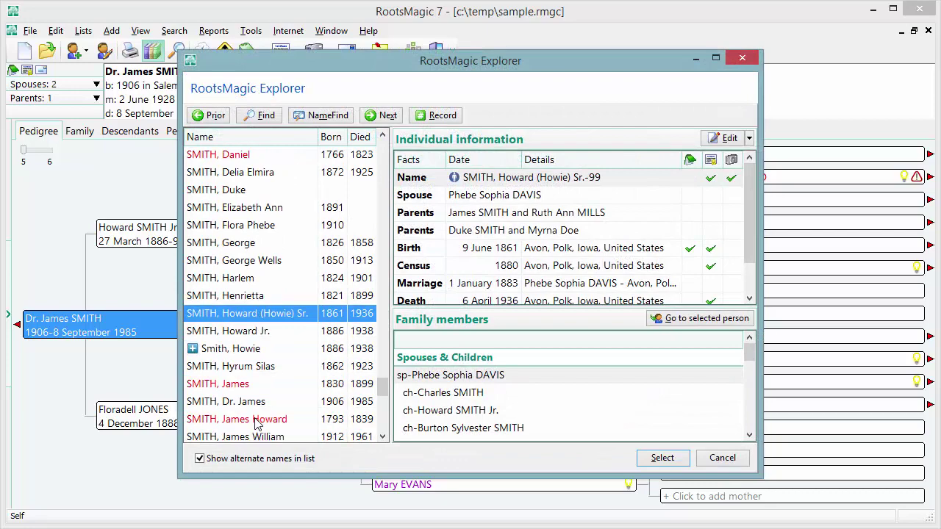
{"action": "left_click", "coordinate": [278, 368]}
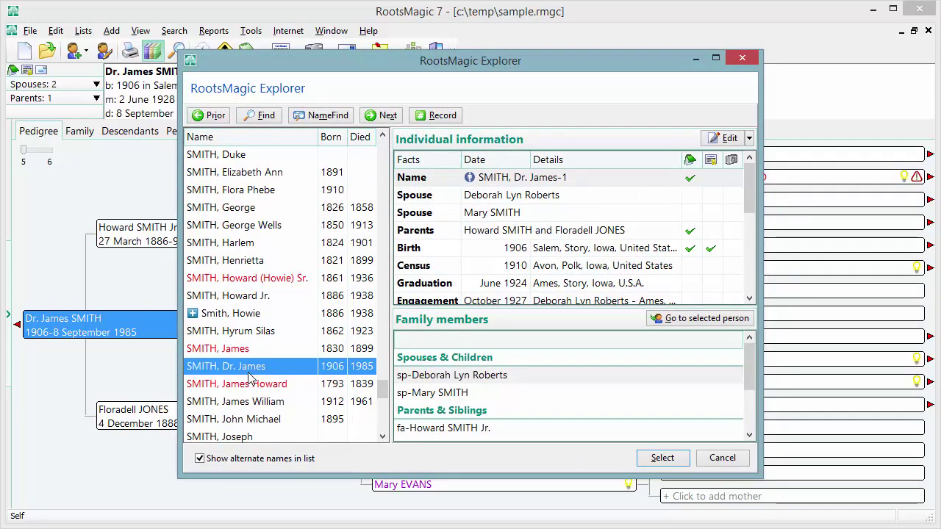
{"action": "left_click", "coordinate": [661, 463]}
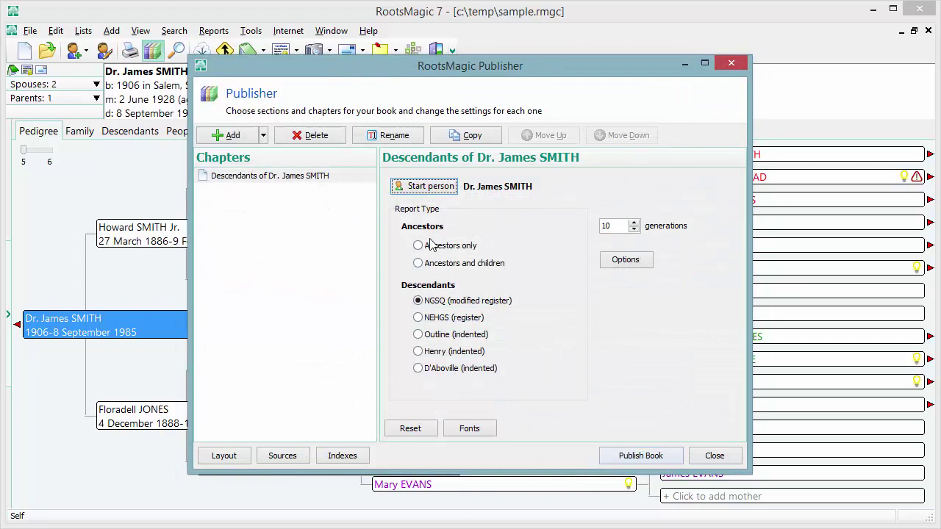
{"action": "left_click", "coordinate": [420, 265]}
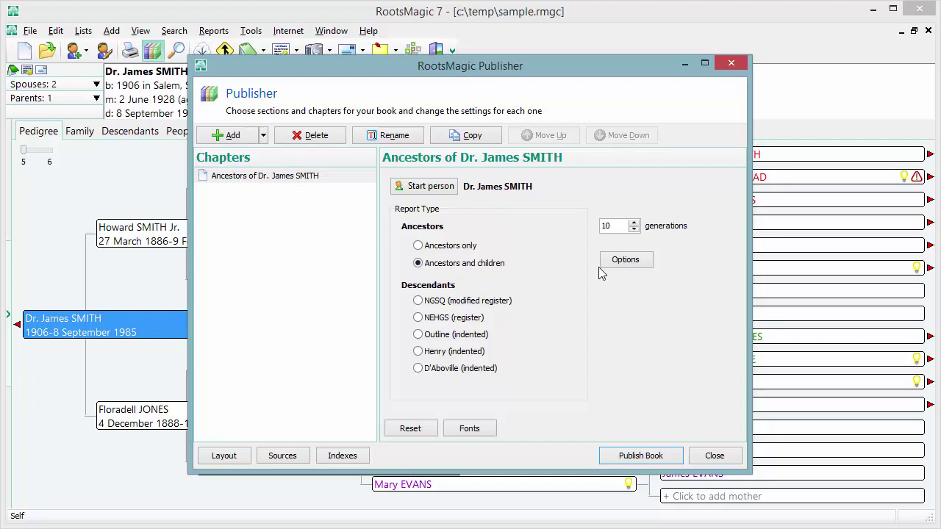
Review the narrative chapter's book options and font settings without changing them
{"action": "left_click", "coordinate": [625, 262]}
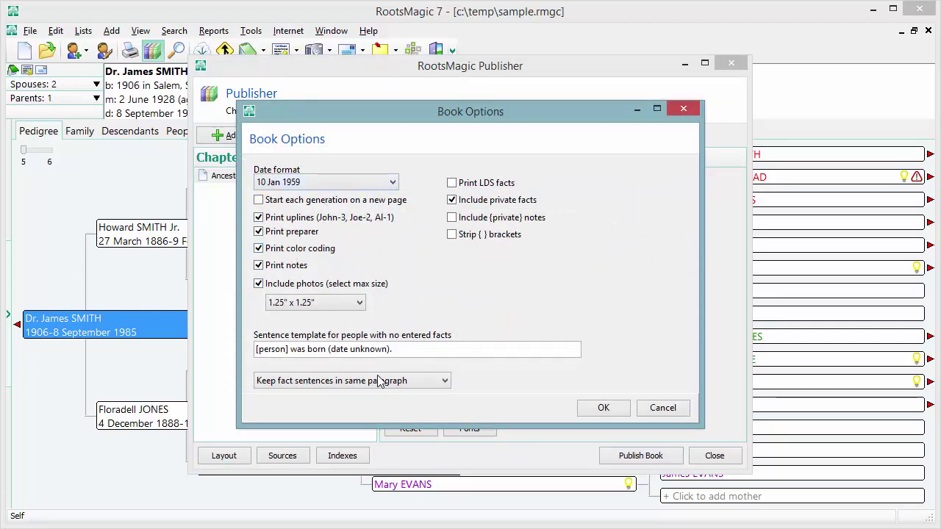
{"action": "left_click", "coordinate": [660, 407]}
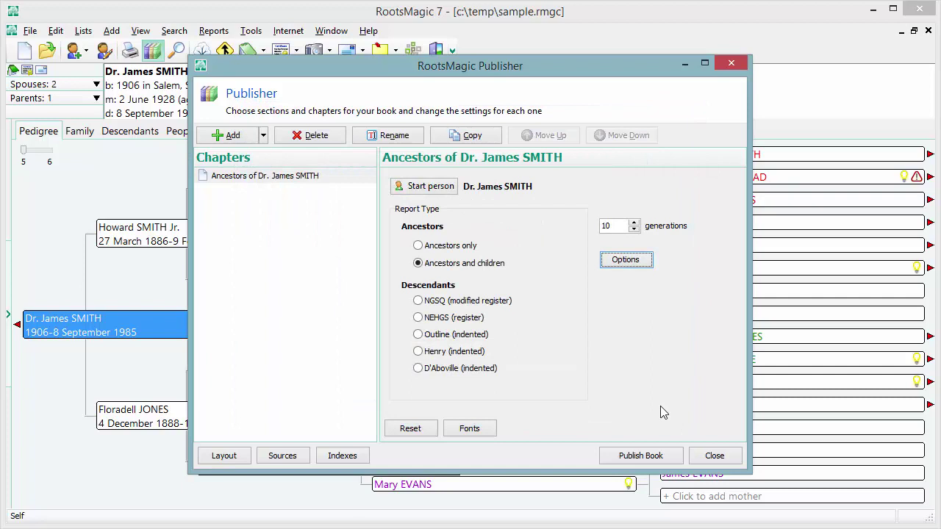
{"action": "left_click", "coordinate": [469, 432]}
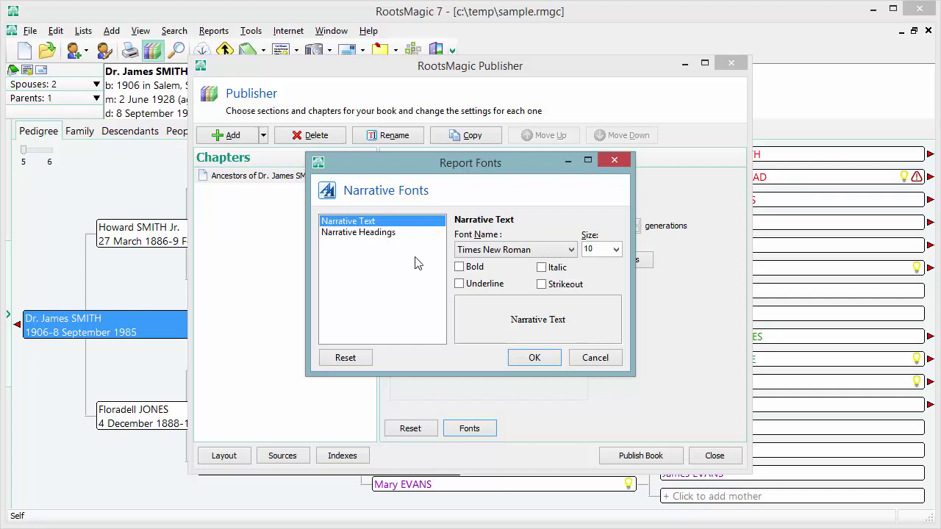
{"action": "left_click", "coordinate": [594, 358]}
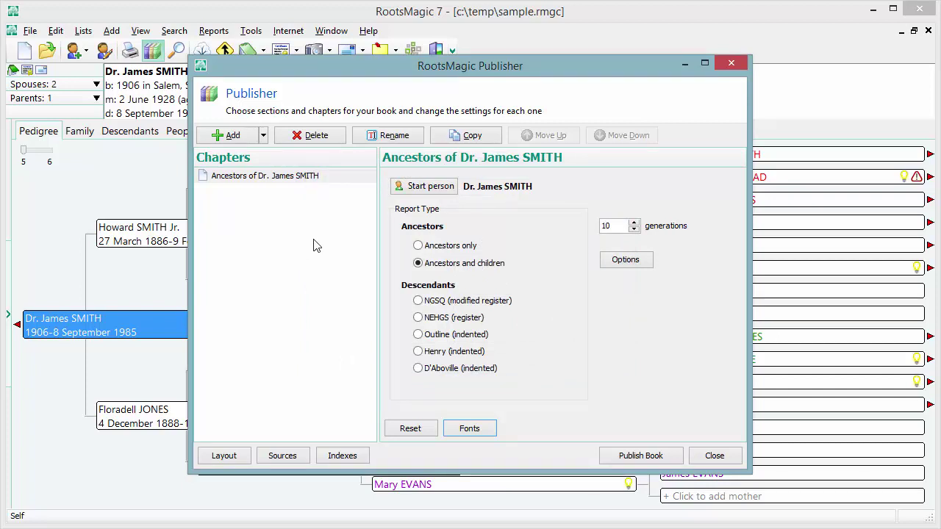
Add a Pedigree Chart chapter to the book and place it before the narrative ancestors chapter
{"action": "left_click", "coordinate": [229, 135]}
{"action": "left_click_drag", "start_coordinate": [331, 116], "coordinate": [415, 116]}
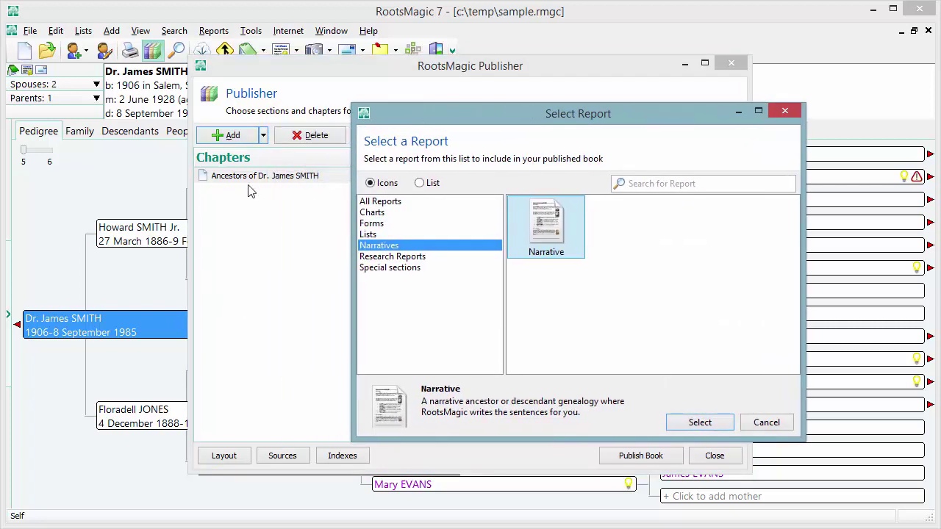
{"action": "left_click", "coordinate": [373, 214]}
{"action": "left_click", "coordinate": [617, 227]}
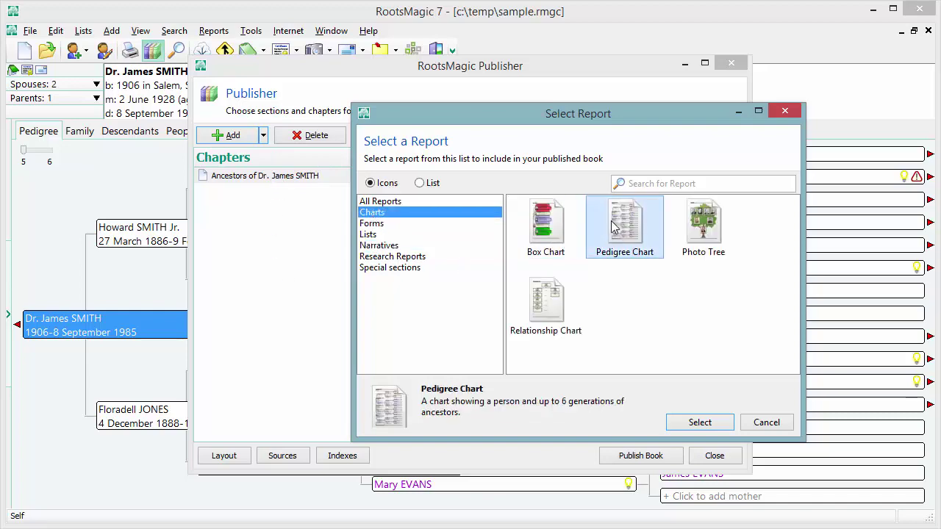
{"action": "left_click", "coordinate": [692, 423]}
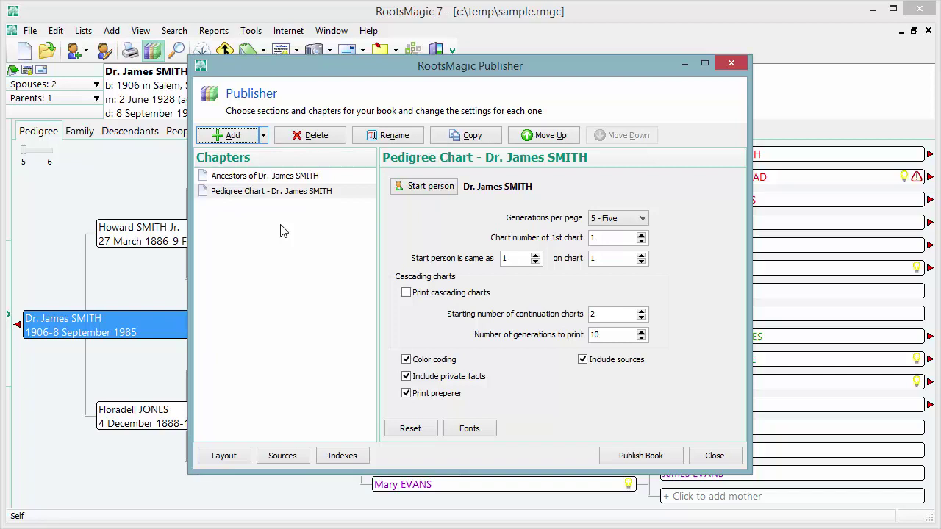
{"action": "left_click", "coordinate": [250, 197]}
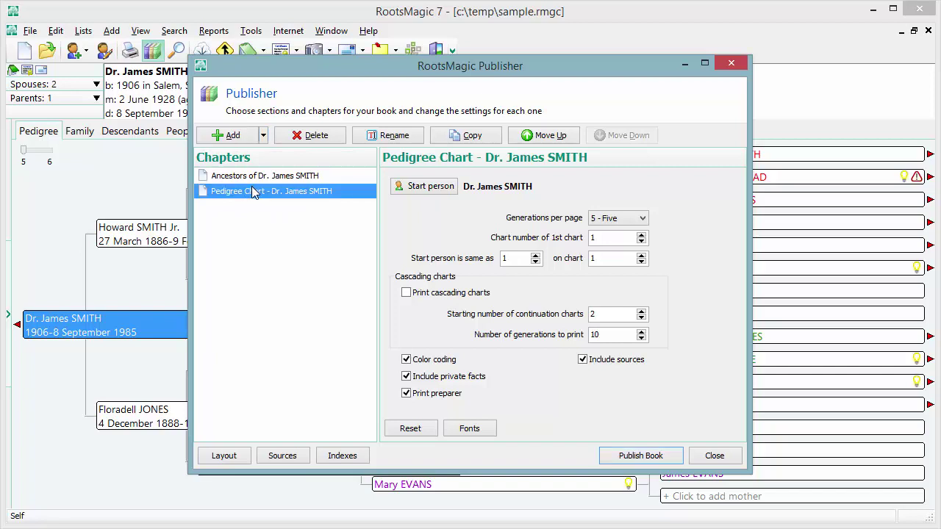
{"action": "left_click_drag", "start_coordinate": [257, 197], "coordinate": [261, 176]}
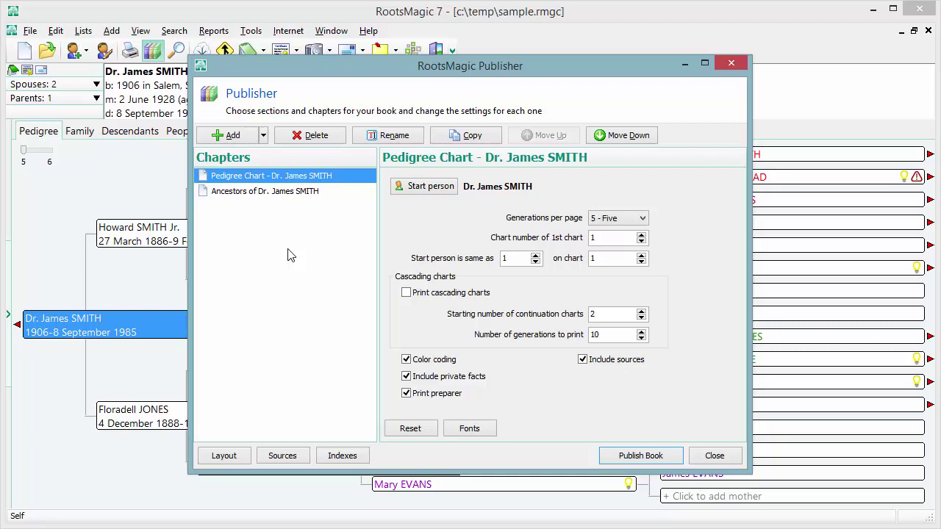
Browse the report categories and add a Cover Page from the special sections to the book
{"action": "left_click", "coordinate": [254, 138]}
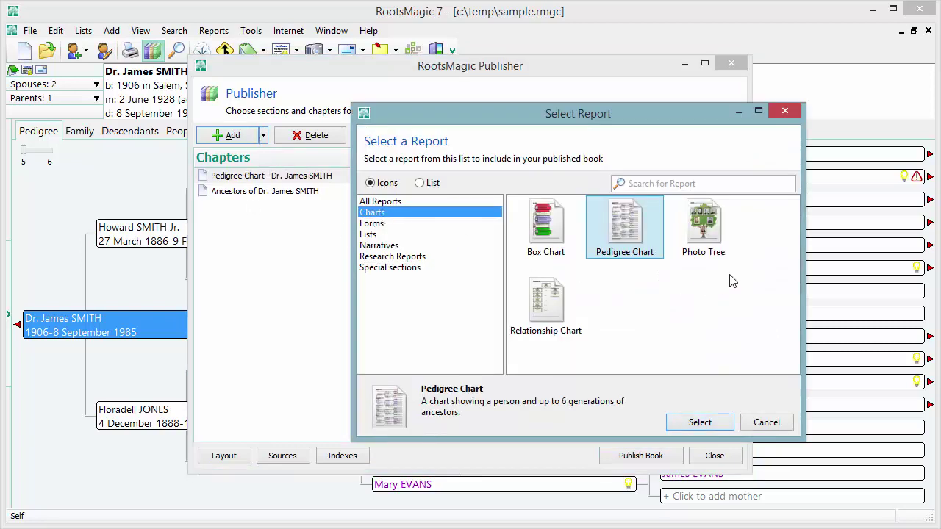
{"action": "left_click", "coordinate": [382, 225]}
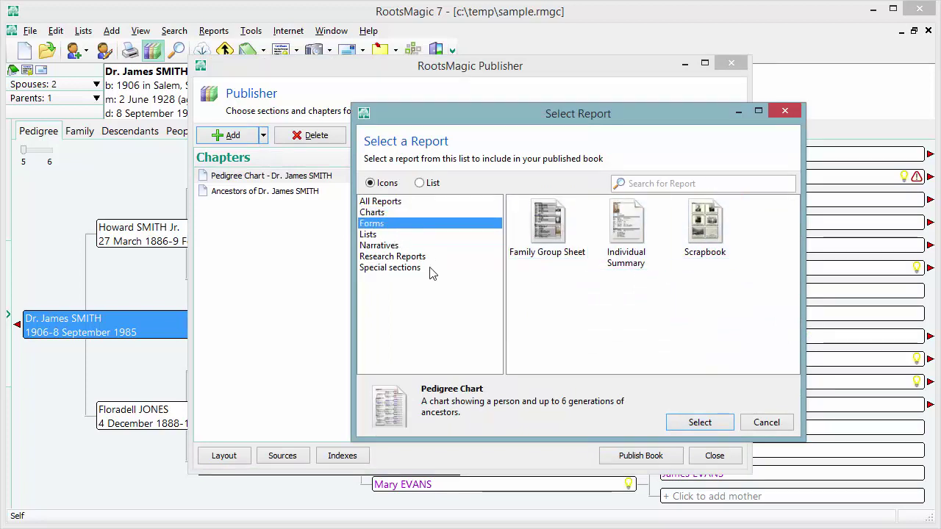
{"action": "left_click", "coordinate": [369, 235]}
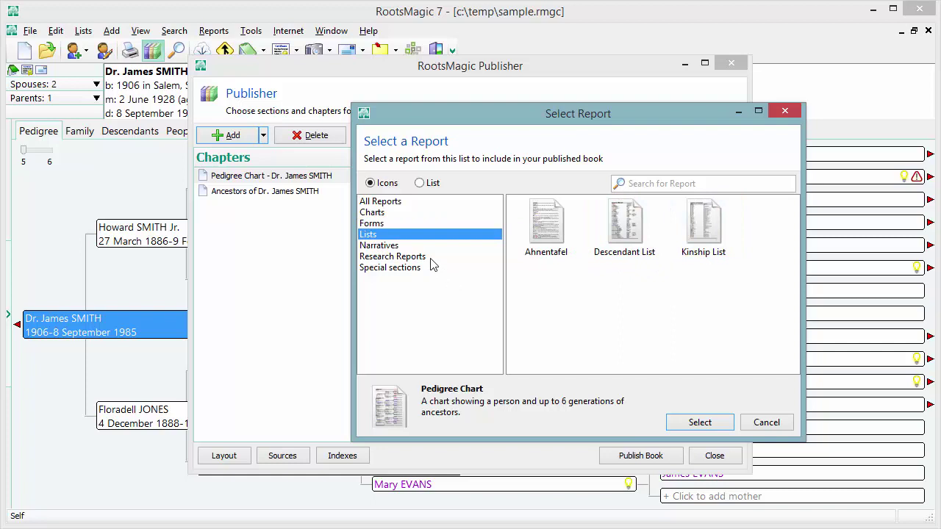
{"action": "left_click", "coordinate": [395, 247]}
{"action": "left_click", "coordinate": [402, 260]}
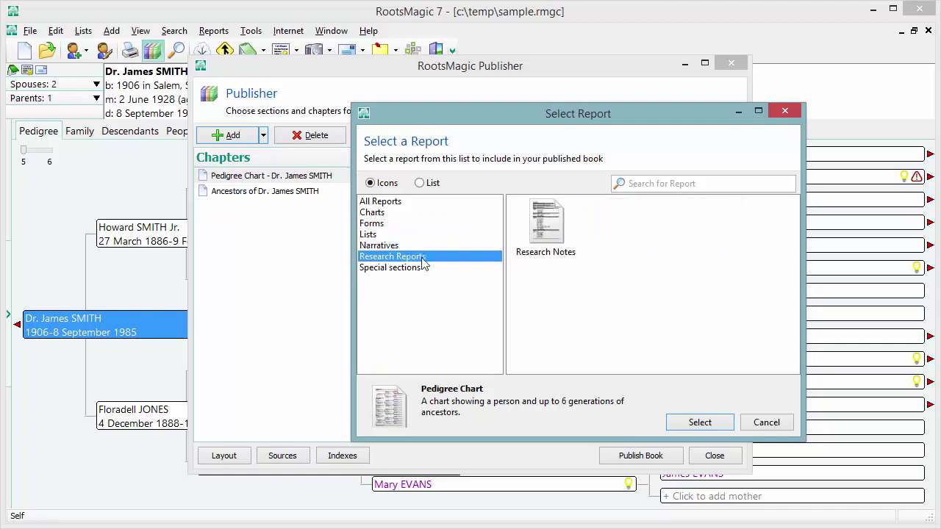
{"action": "left_click", "coordinate": [376, 268]}
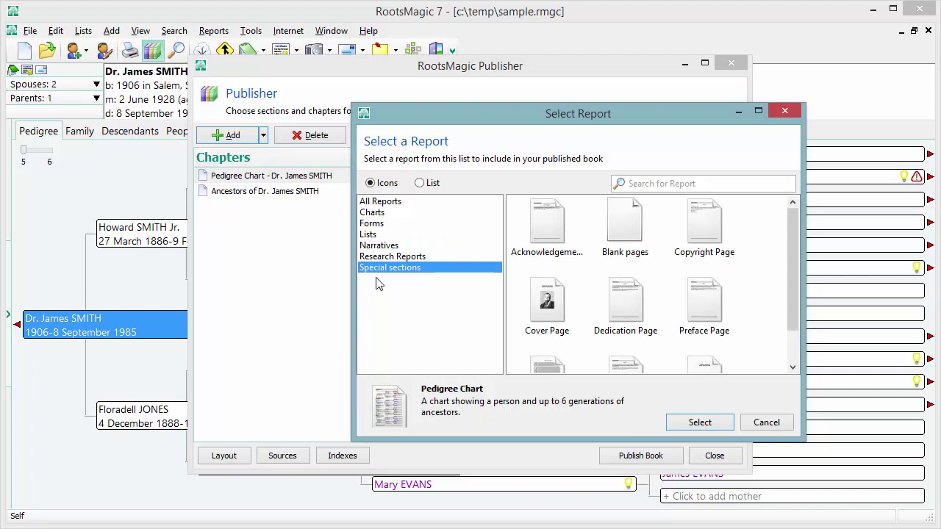
{"action": "left_click", "coordinate": [550, 303]}
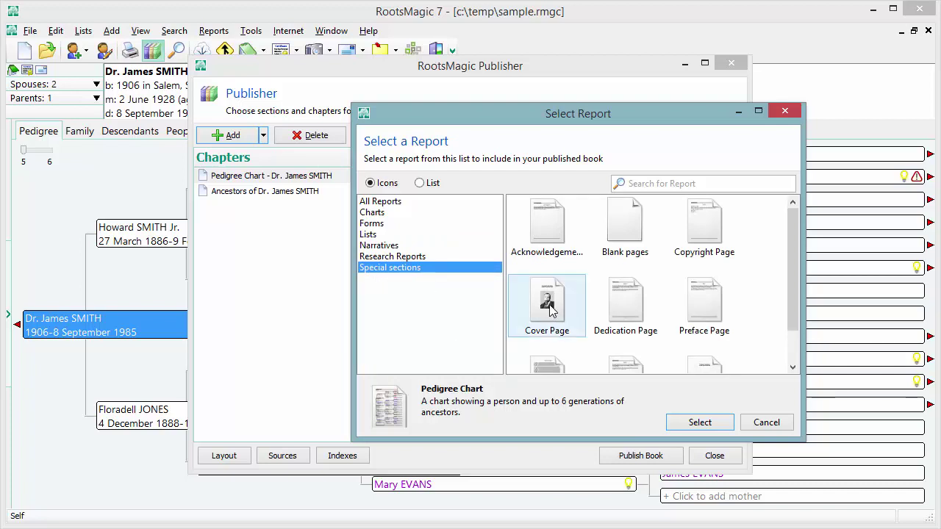
{"action": "left_click", "coordinate": [699, 423]}
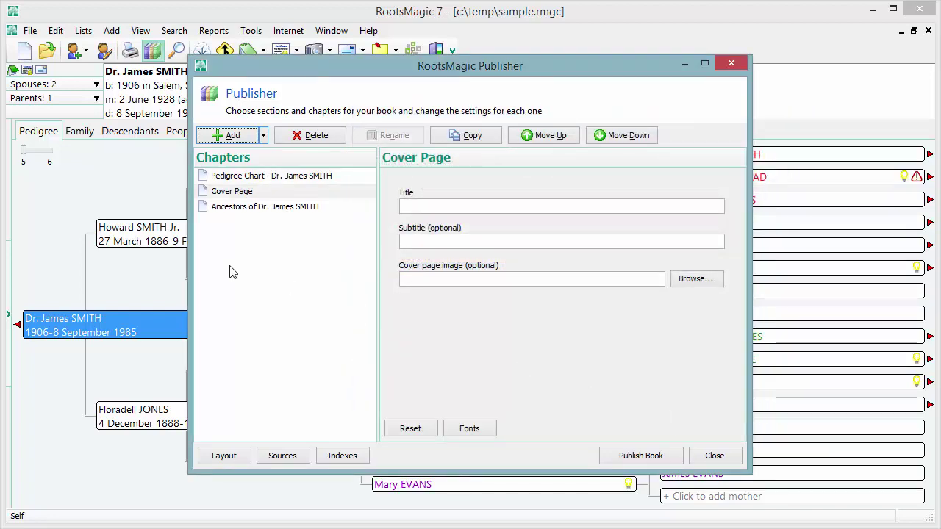
Make the cover page the book's first chapter and title it "Ancestors of" followed by the start person's title and full name
{"action": "left_click", "coordinate": [232, 195]}
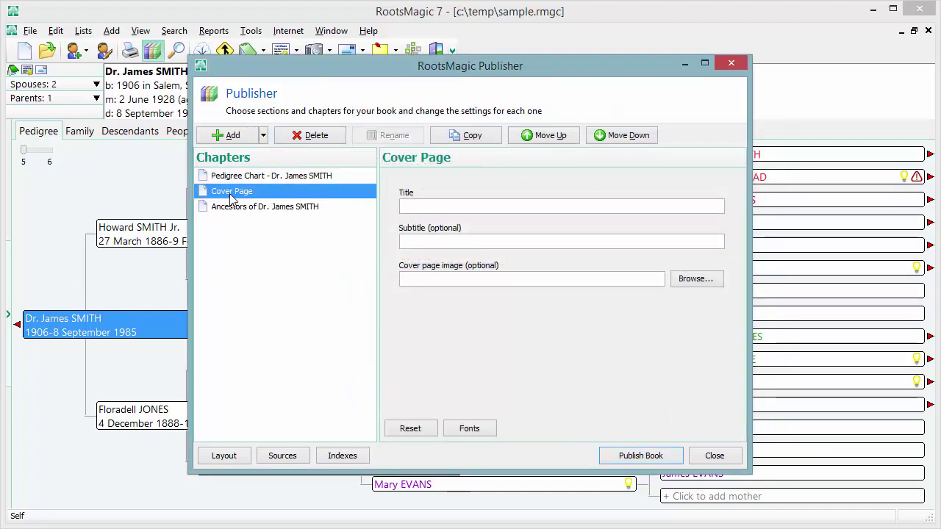
{"action": "left_click_drag", "start_coordinate": [232, 189], "coordinate": [234, 182]}
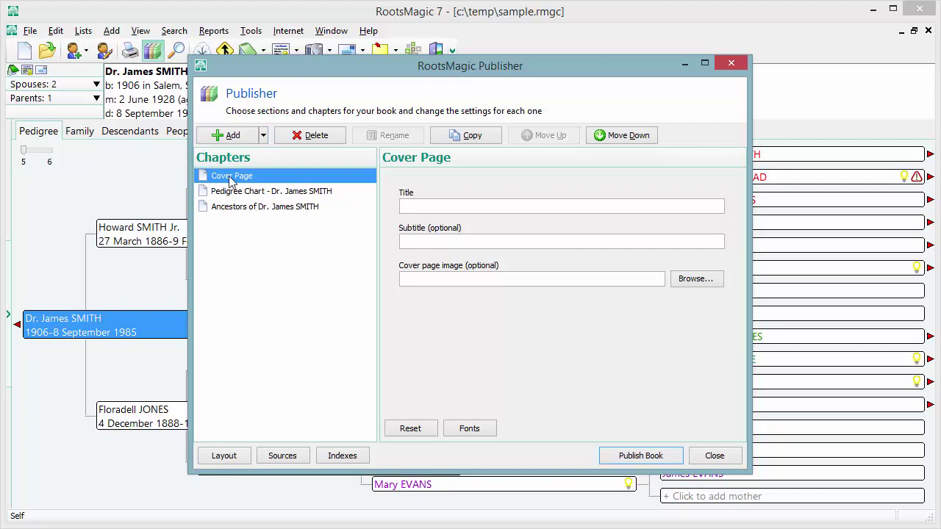
{"action": "left_click", "coordinate": [433, 206]}
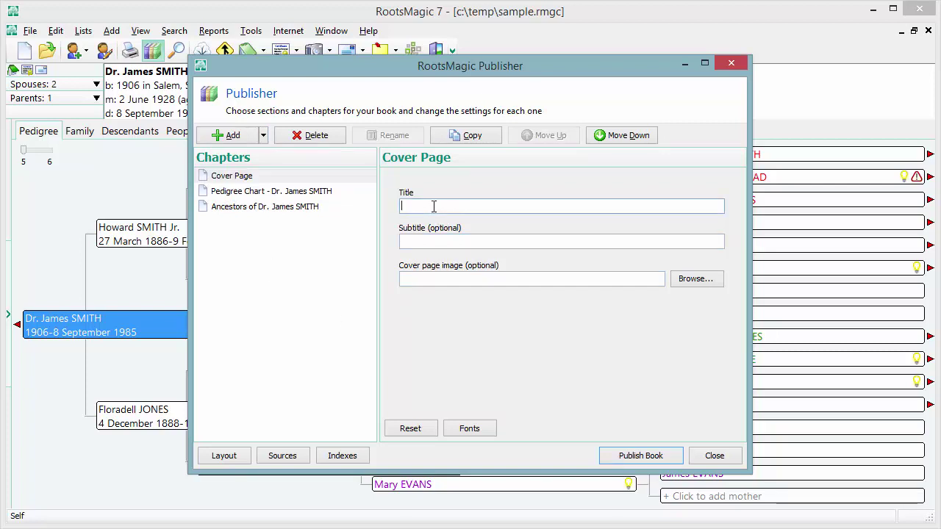
{"action": "type", "text": "Ancestors of Dr. James Smith"}
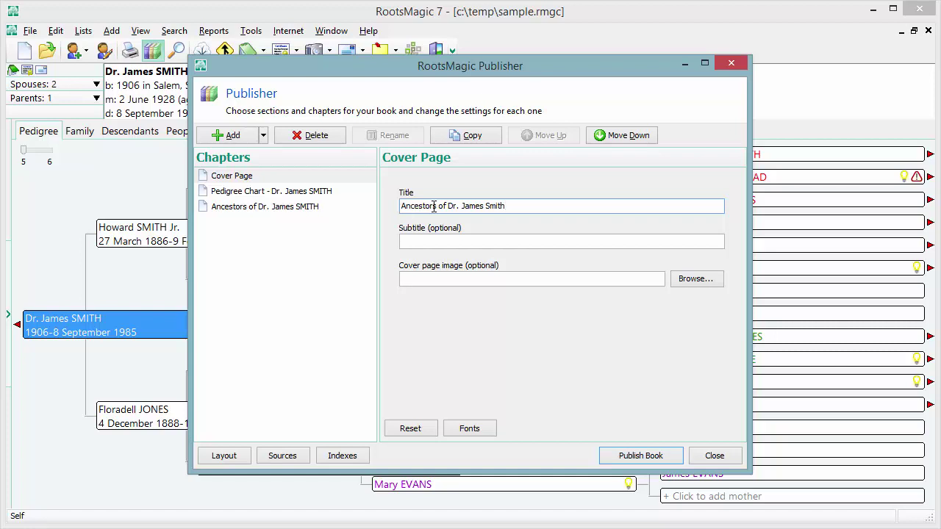
Subtitle the cover page "The Legend Continues" and set its image to the retouched portrait of the bearded man from the pictures folder
{"action": "key", "text": "Tab"}
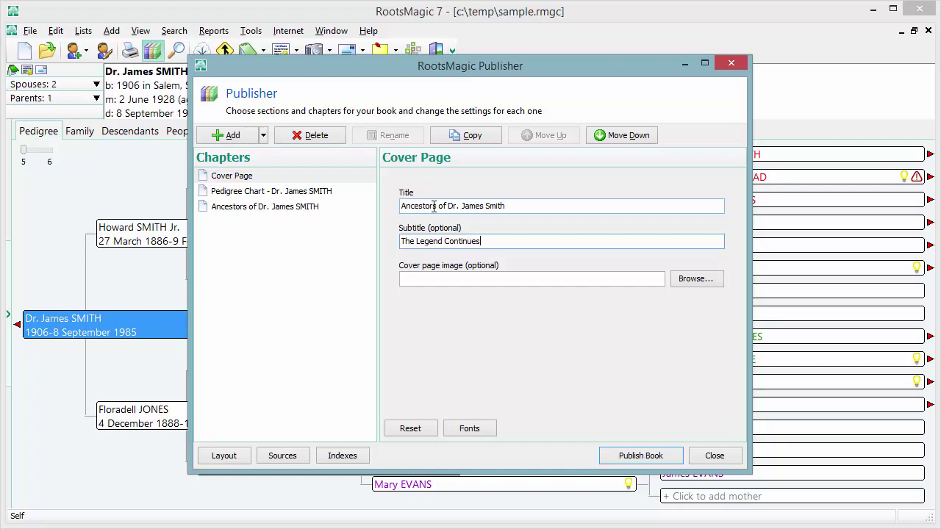
{"action": "left_click", "coordinate": [683, 279]}
{"action": "left_click_drag", "start_coordinate": [597, 125], "coordinate": [605, 153]}
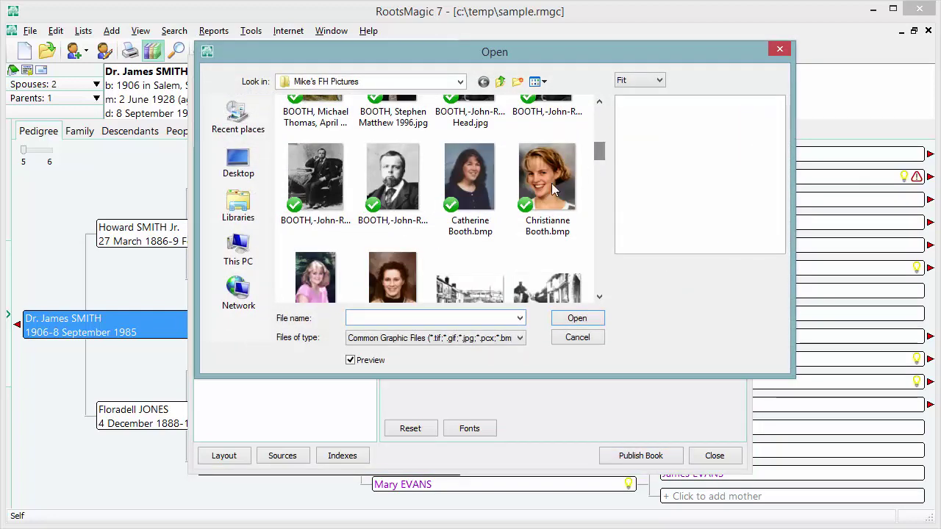
{"action": "left_click", "coordinate": [374, 178]}
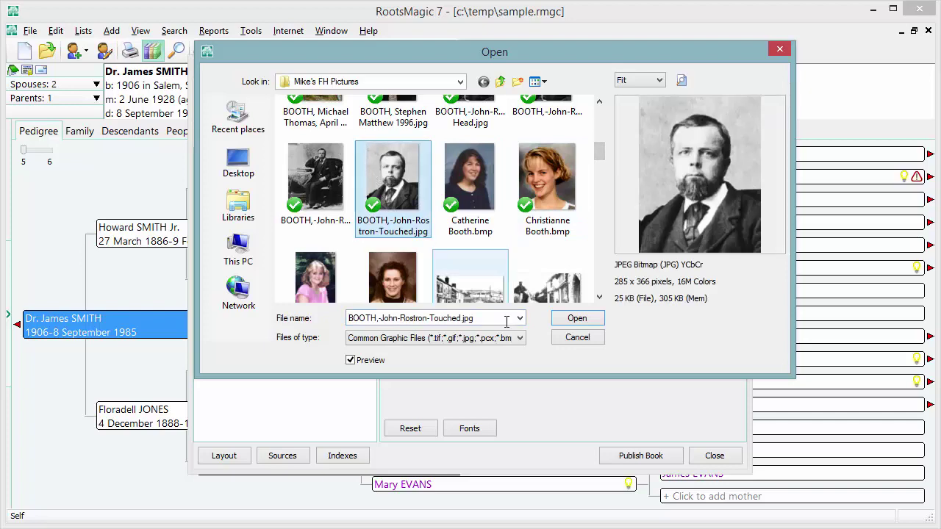
{"action": "left_click", "coordinate": [576, 320]}
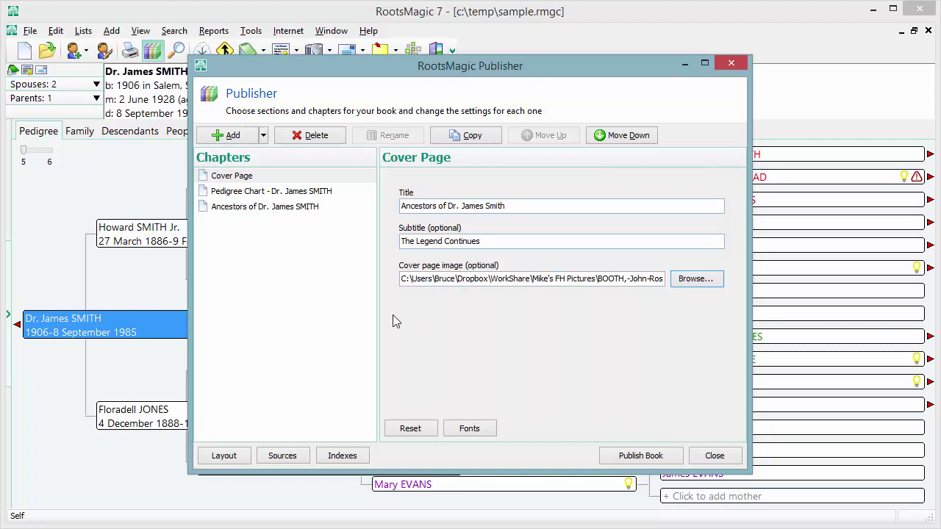
Add a Table of Contents from the special sections directly after the cover page
{"action": "left_click", "coordinate": [237, 138]}
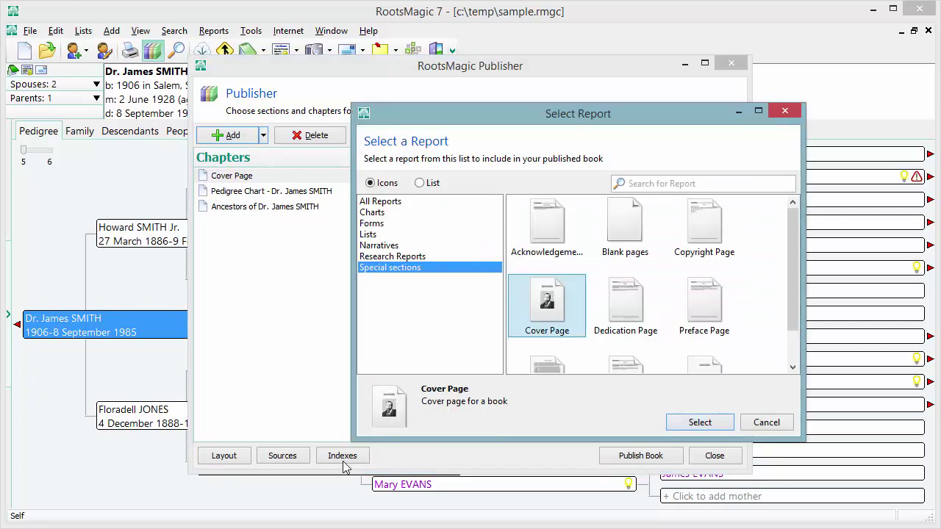
{"action": "left_click_drag", "start_coordinate": [796, 244], "coordinate": [788, 275]}
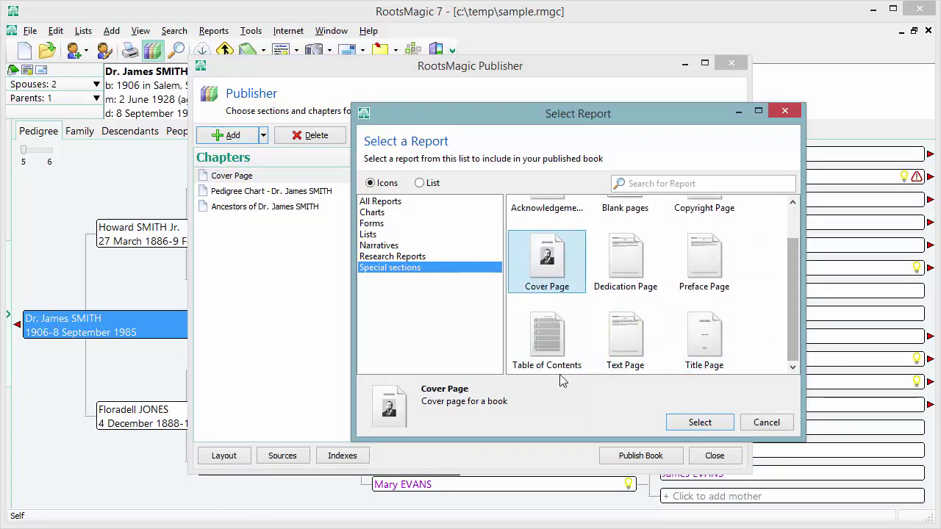
{"action": "left_click", "coordinate": [550, 353]}
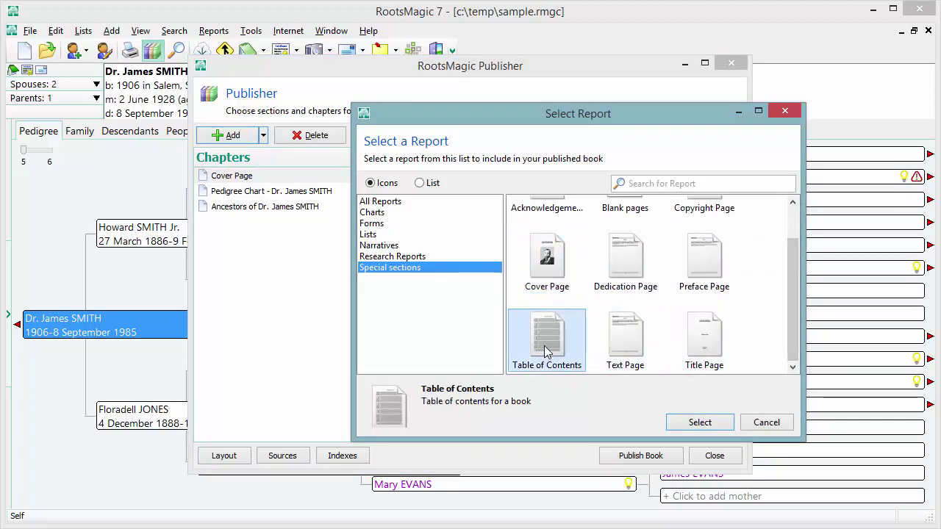
{"action": "left_click", "coordinate": [700, 422]}
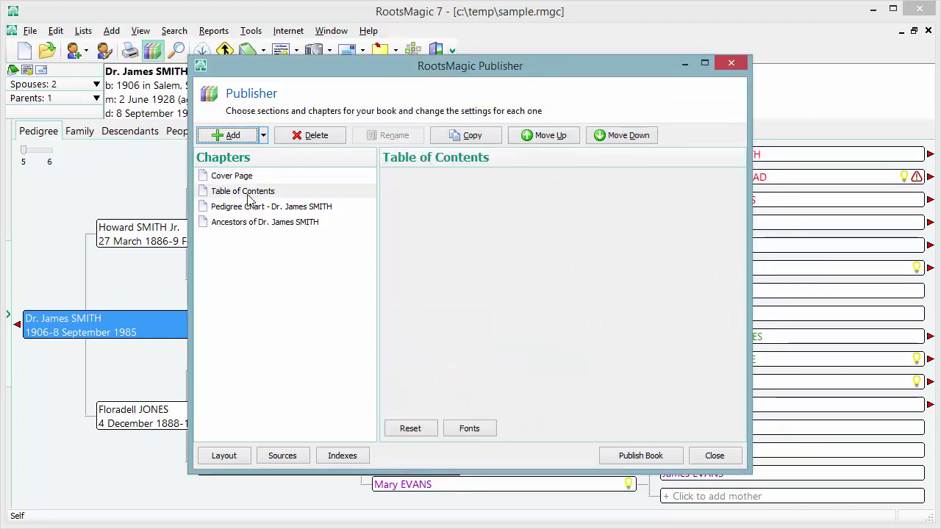
Review the settings of the table of contents, cover page, pedigree chart and narrative ancestors chapters
{"action": "left_click", "coordinate": [247, 197]}
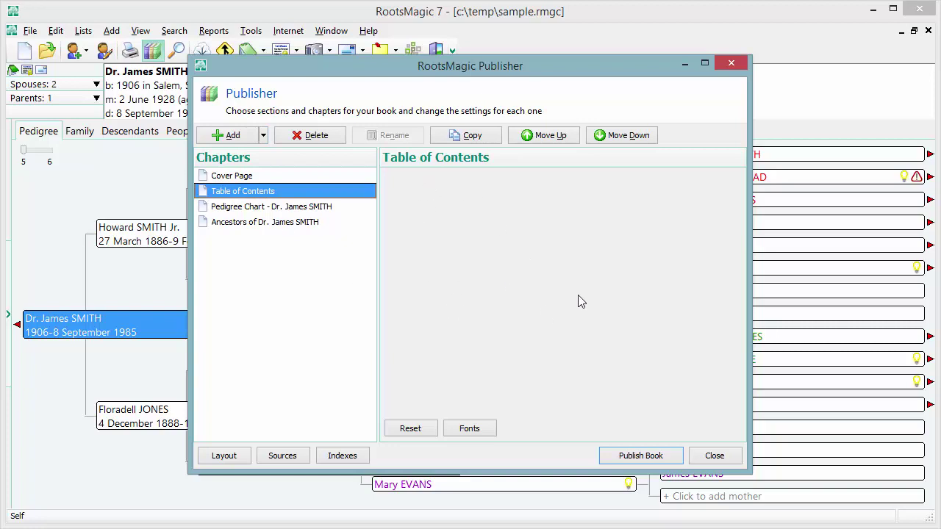
{"action": "left_click", "coordinate": [229, 179]}
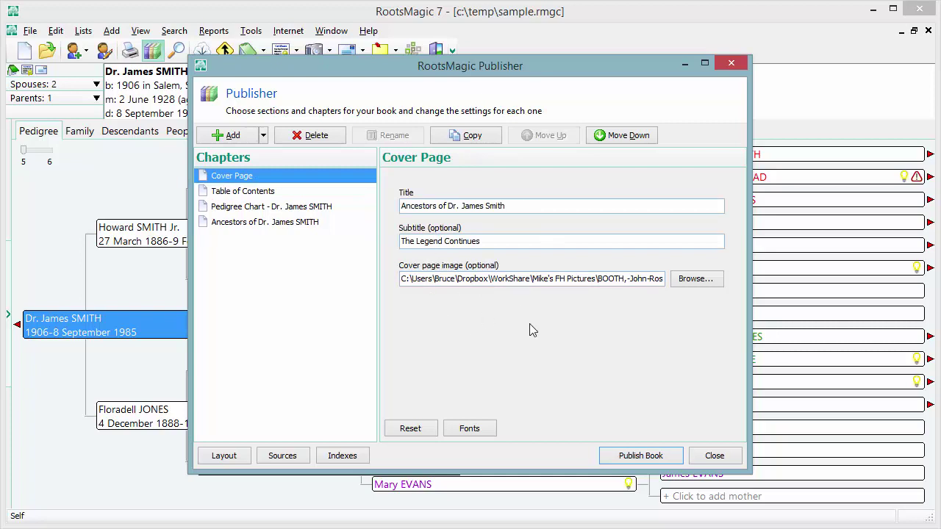
{"action": "left_click", "coordinate": [301, 208]}
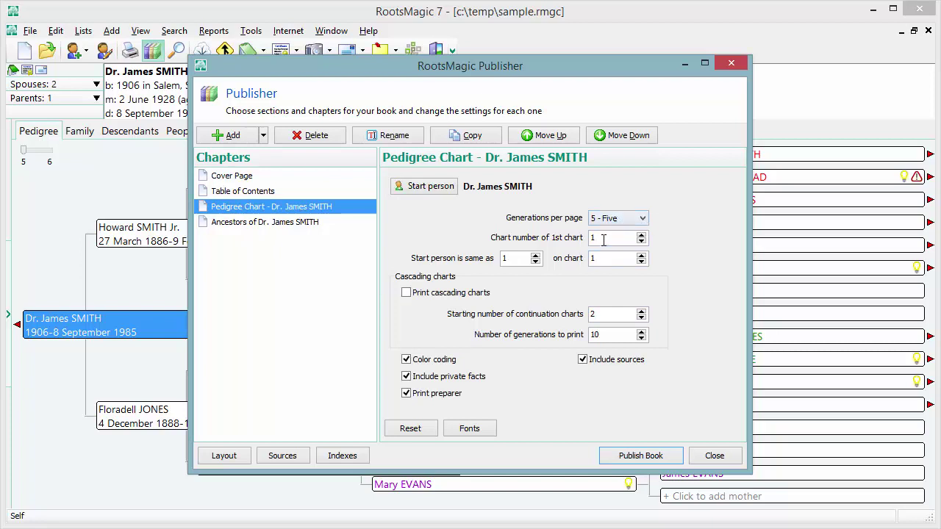
{"action": "left_click", "coordinate": [249, 223]}
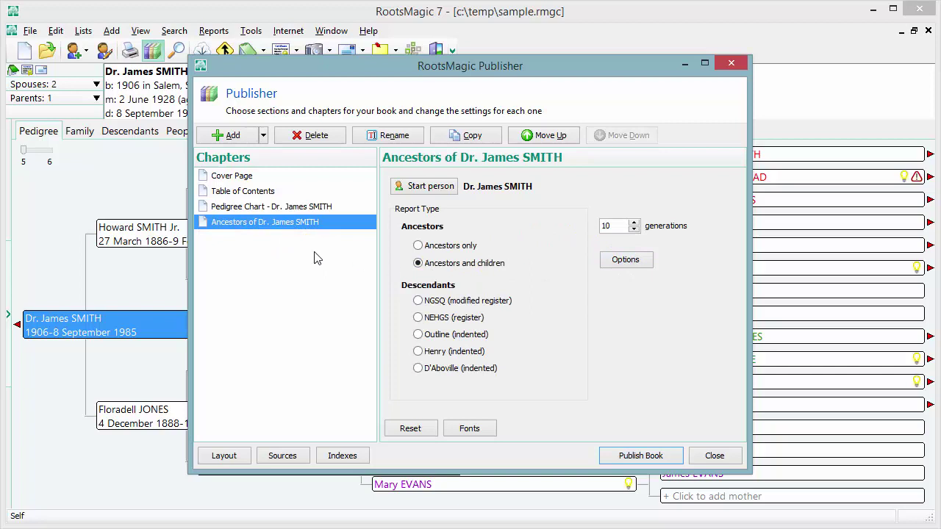
Add a Text Page from the special sections directly after the table of contents
{"action": "left_click", "coordinate": [239, 193]}
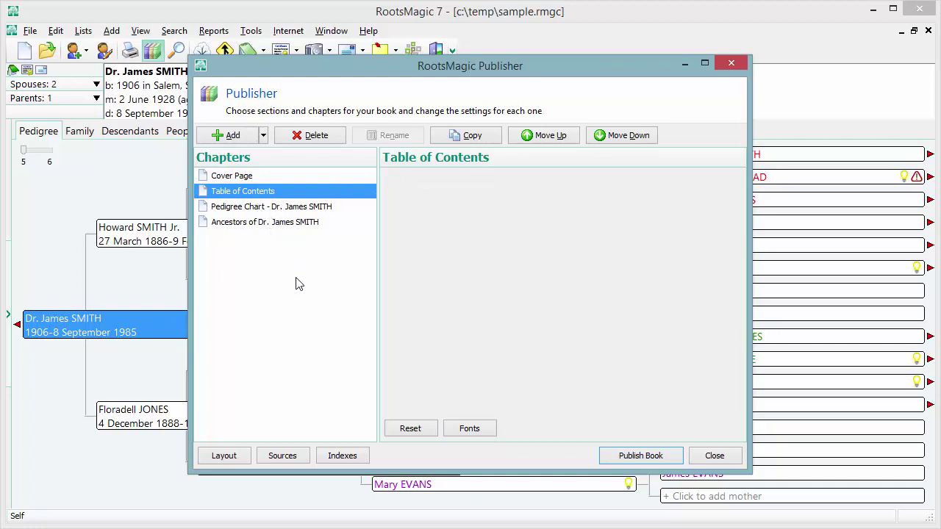
{"action": "left_click", "coordinate": [244, 137]}
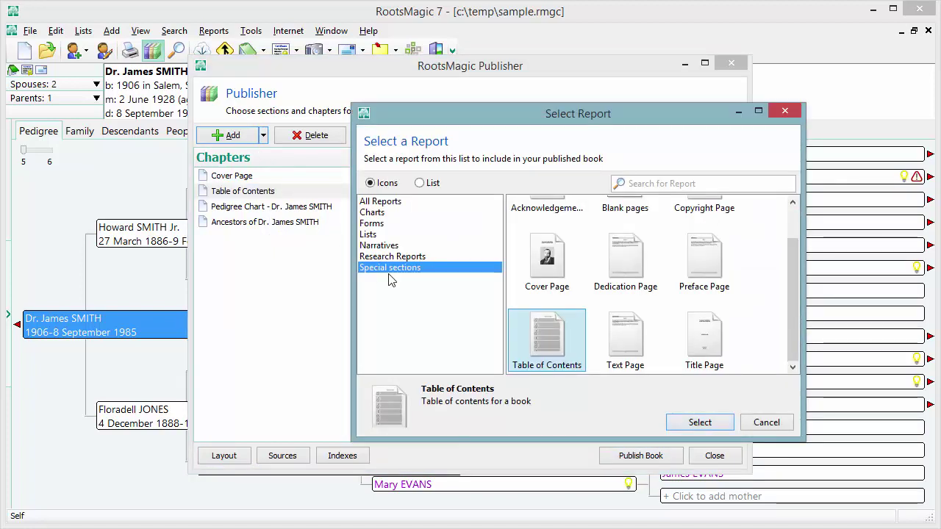
{"action": "left_click_drag", "start_coordinate": [789, 304], "coordinate": [794, 345]}
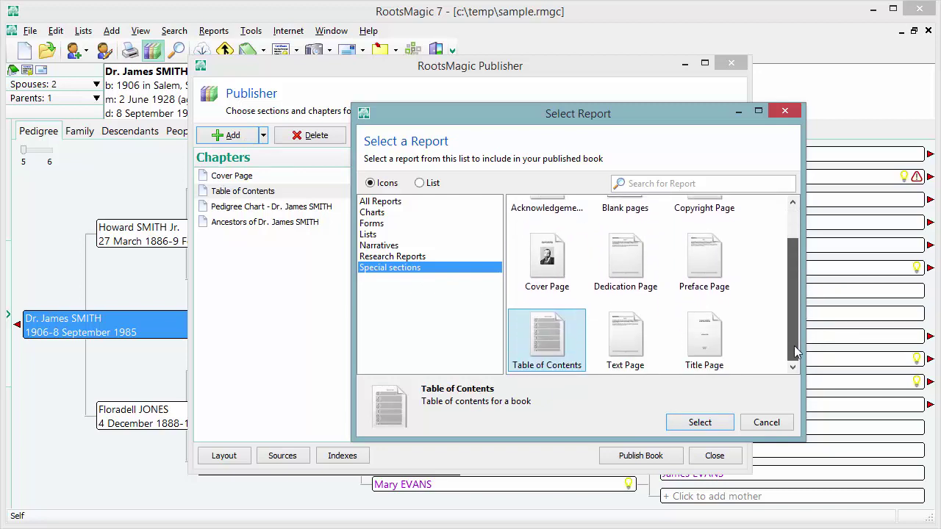
{"action": "left_click", "coordinate": [624, 348]}
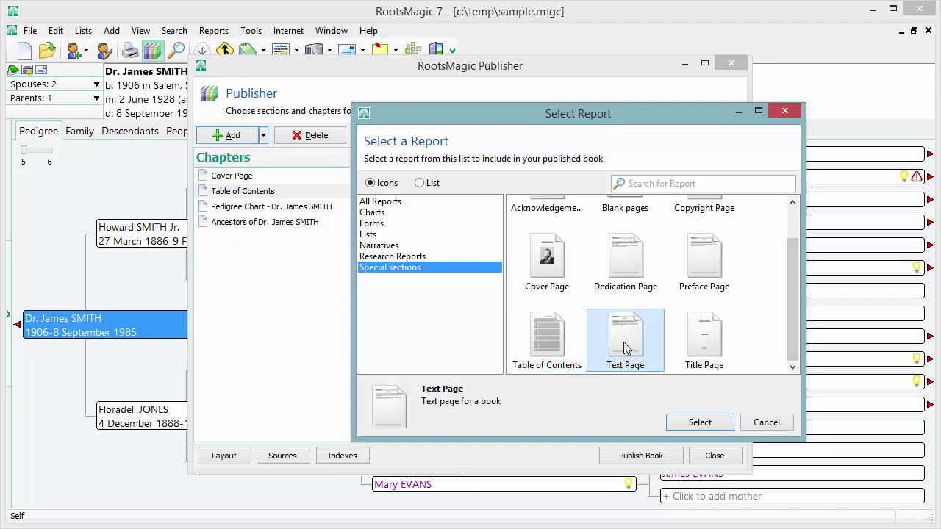
{"action": "left_click", "coordinate": [681, 424]}
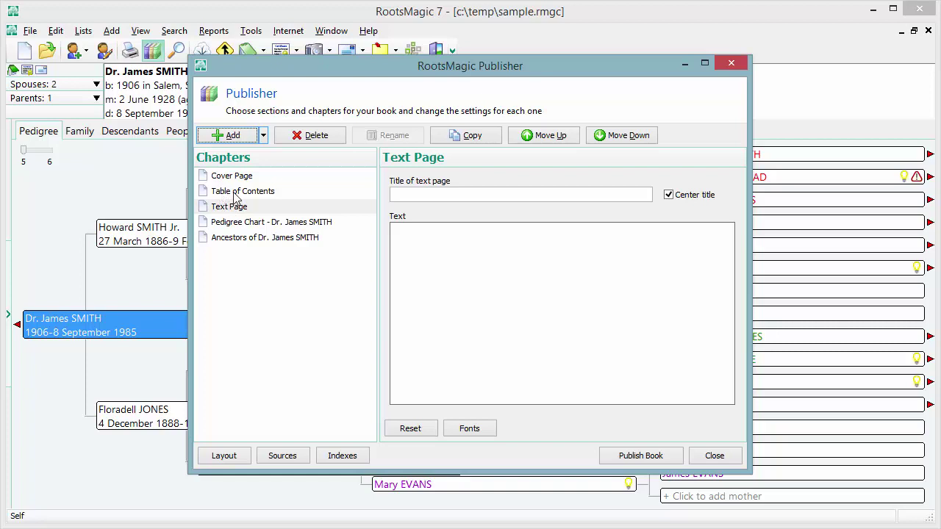
Title the text page "Dedication" and fill its body with two lines of random placeholder text
{"action": "left_click", "coordinate": [224, 206]}
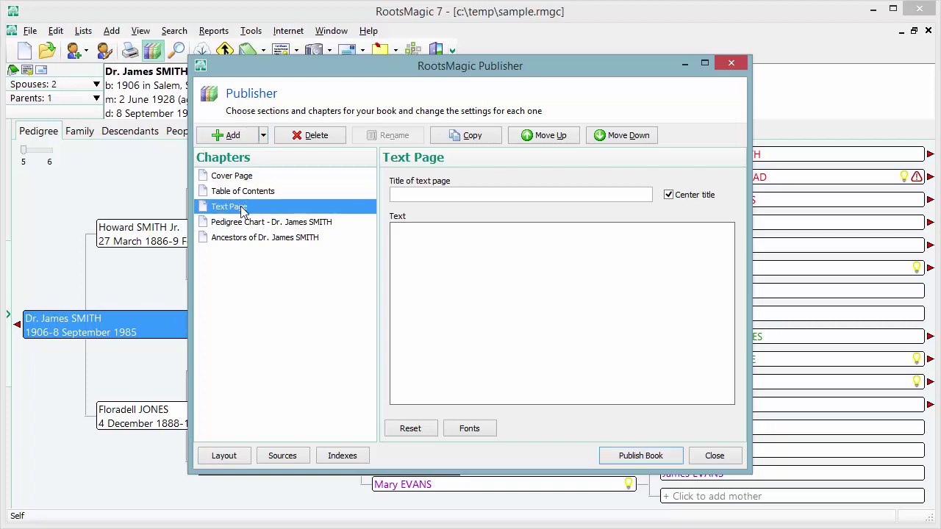
{"action": "left_click", "coordinate": [445, 195]}
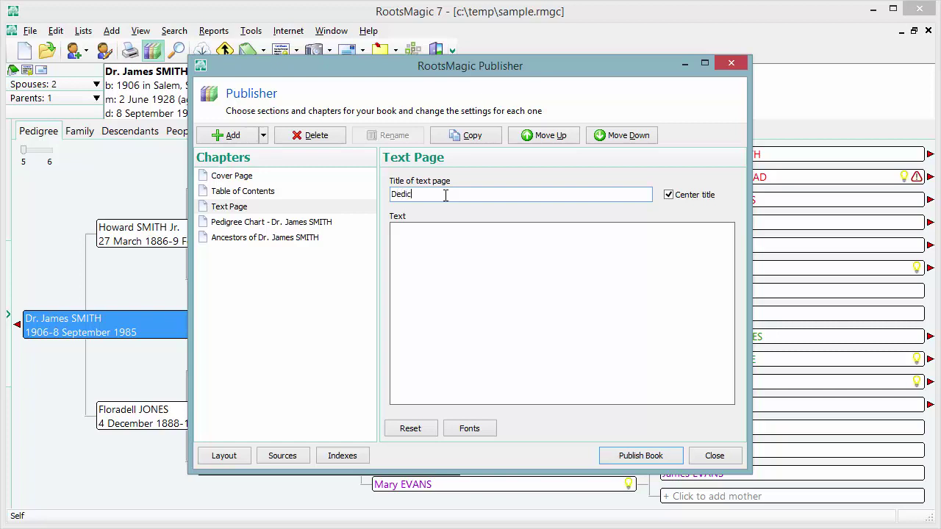
{"action": "key", "text": "Tab"}
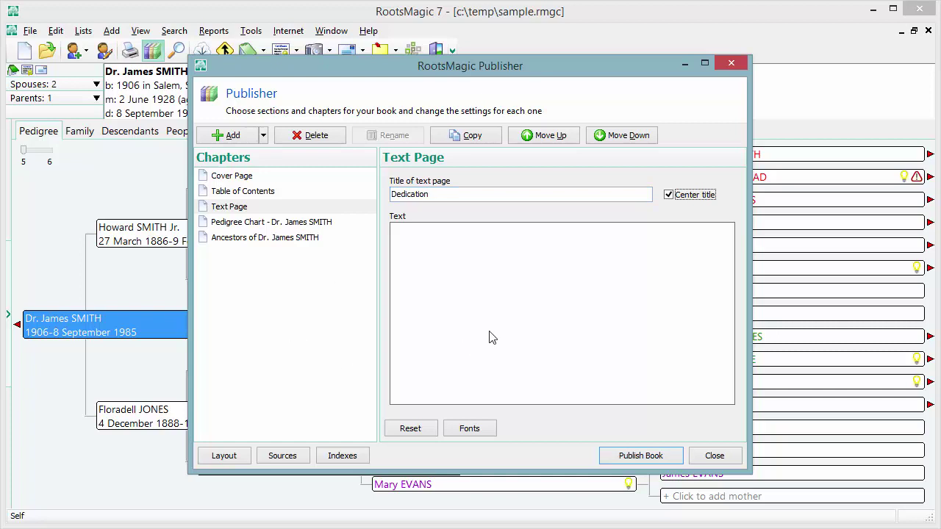
{"action": "left_click", "coordinate": [508, 278]}
{"action": "type", "text": "lkajsd flkj asdlkfj lkasjdflkj asdlkfj lkasdj flkjas dlkfj"}
{"action": "type", "text": "asldkjf lkajs dflk jaslkdjf lkajs dflkjasldkfj lkasjd"}
{"action": "type", "text": "flkasdflkj askdjf lkasjd flkjasd flkja sdlkfjlaksdj"}
{"action": "type", "text": "flkajsdlfkj asdlkfjlkasjdflkja sdf"}
{"action": "type", "text": " lkaj dsf"}
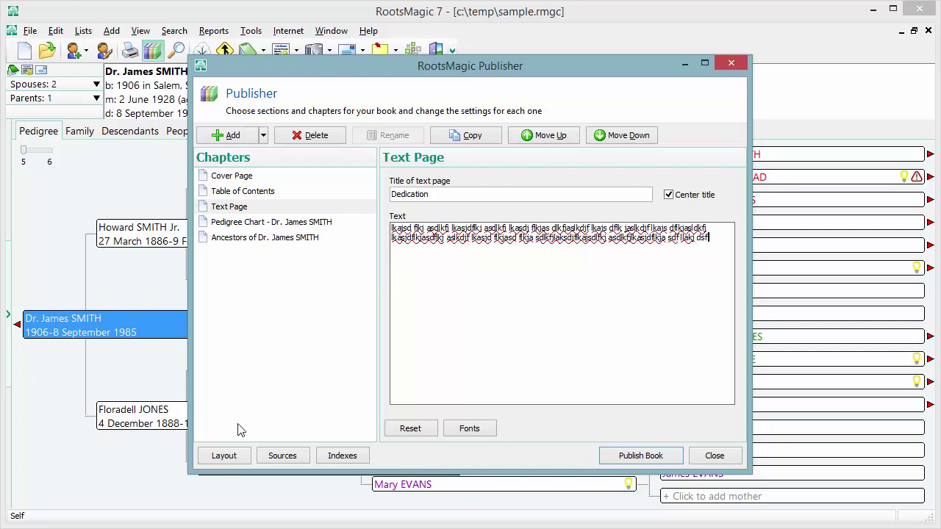
Add a Blank Pages section after the dedication text page and set its number of blank pages to 2
{"action": "left_click", "coordinate": [228, 135]}
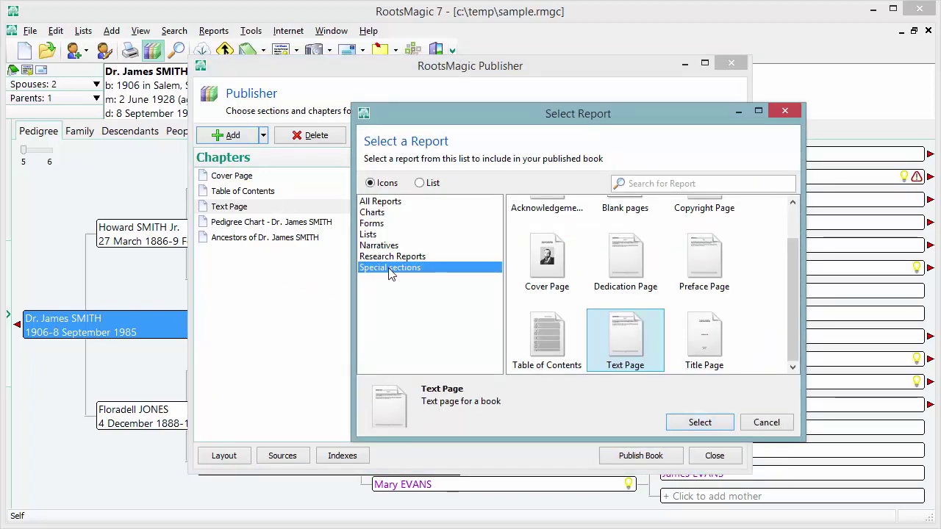
{"action": "left_click_drag", "start_coordinate": [795, 274], "coordinate": [802, 241]}
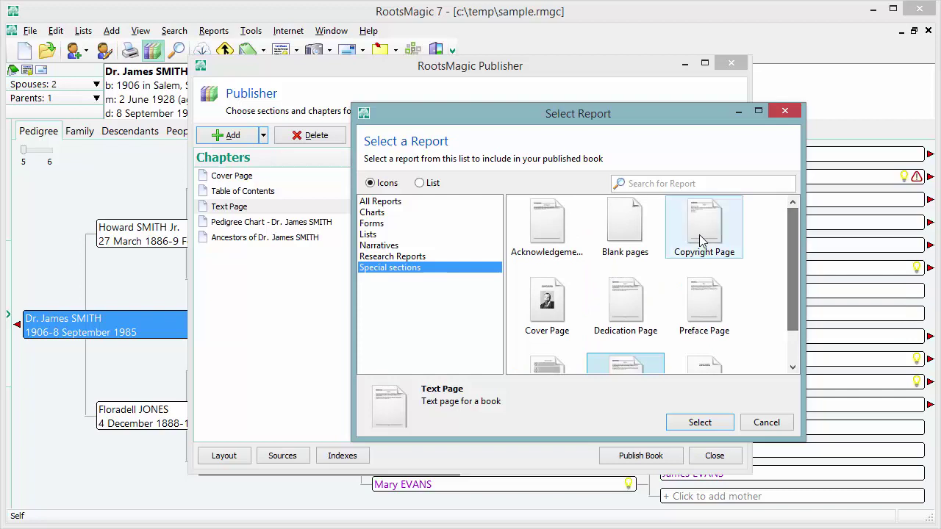
{"action": "left_click", "coordinate": [628, 233]}
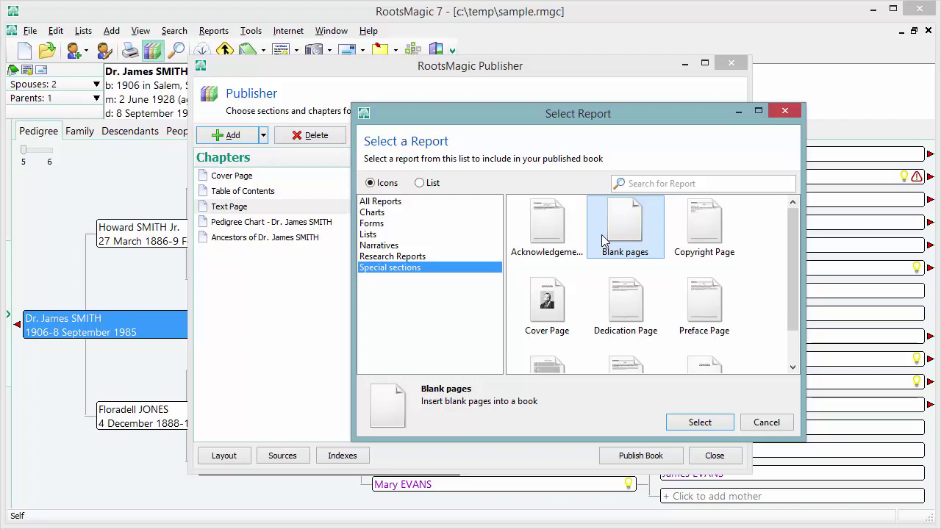
{"action": "left_click", "coordinate": [699, 422]}
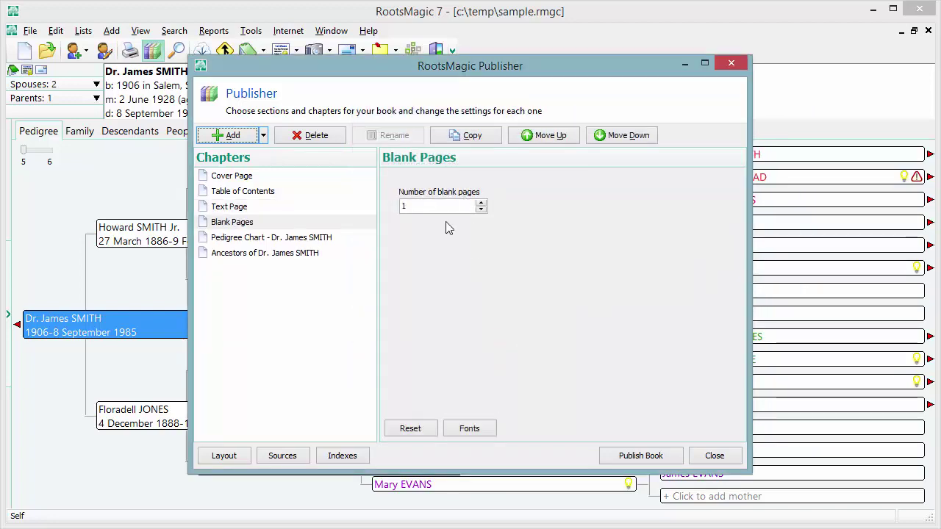
{"action": "left_click", "coordinate": [482, 203]}
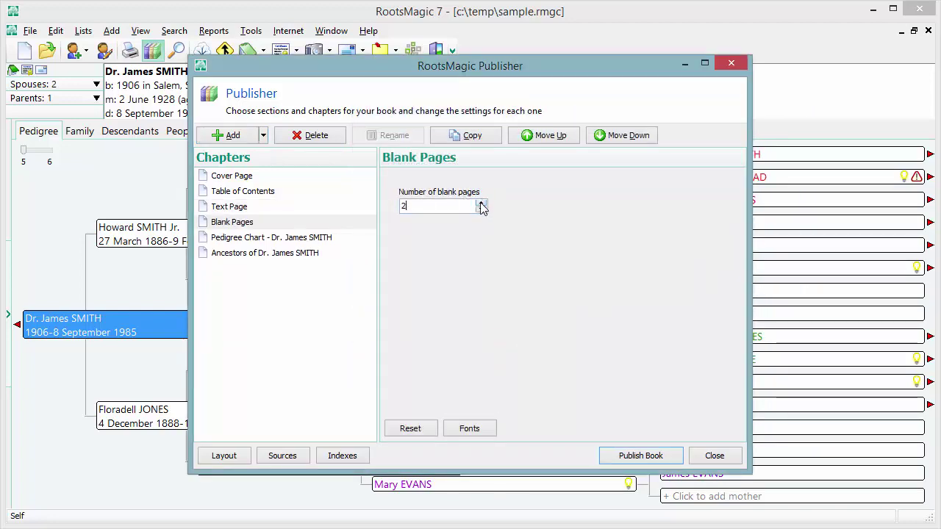
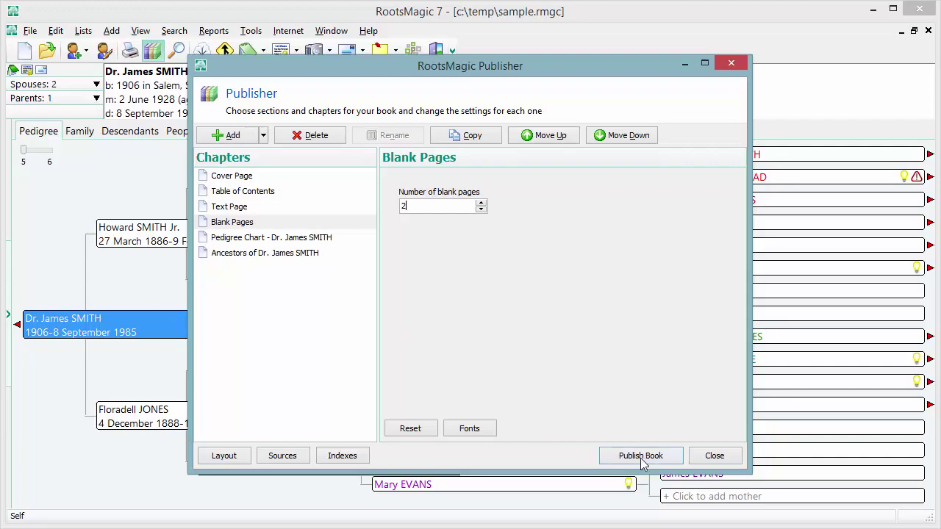
Publish the book and enlarge the report preview window to fill the screen
{"action": "left_click", "coordinate": [640, 456]}
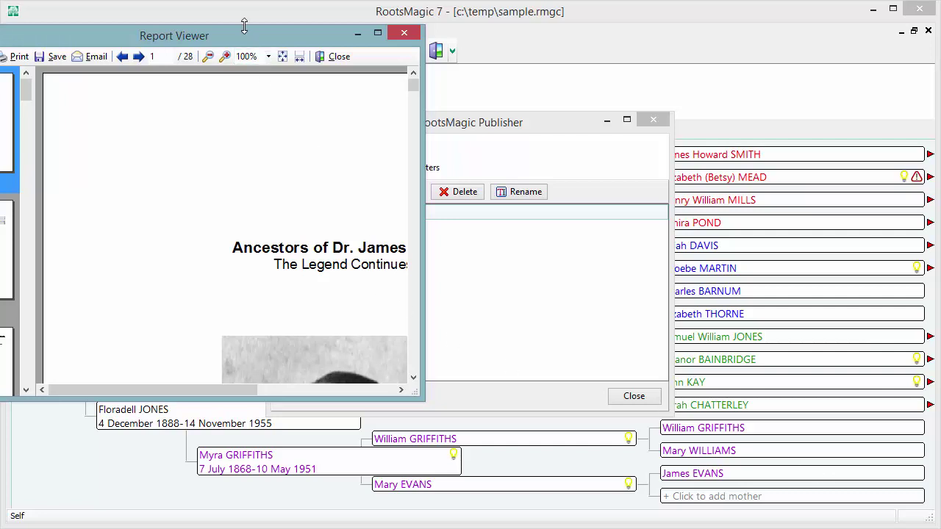
{"action": "left_click_drag", "start_coordinate": [226, 46], "coordinate": [300, 25]}
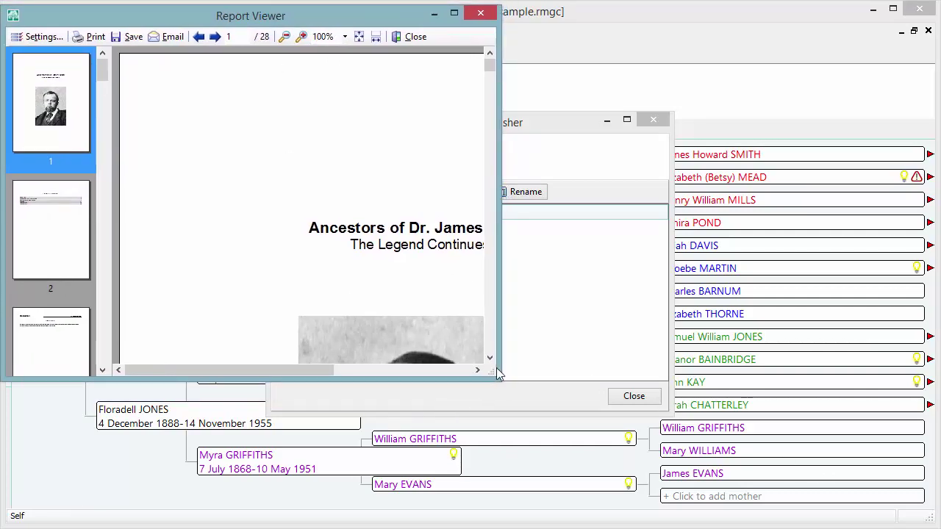
{"action": "left_click_drag", "start_coordinate": [491, 381], "coordinate": [939, 525]}
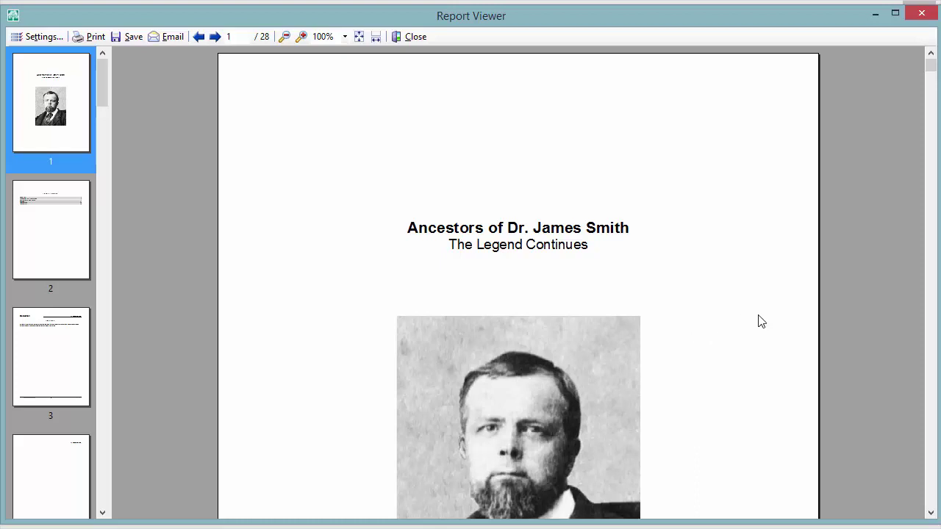
Examine the front of the published book: cover page, table of contents, dedication, blank pages and pedigree chart
{"action": "scroll", "coordinate": [761, 322], "scroll_direction": "down", "scroll_amount": 3}
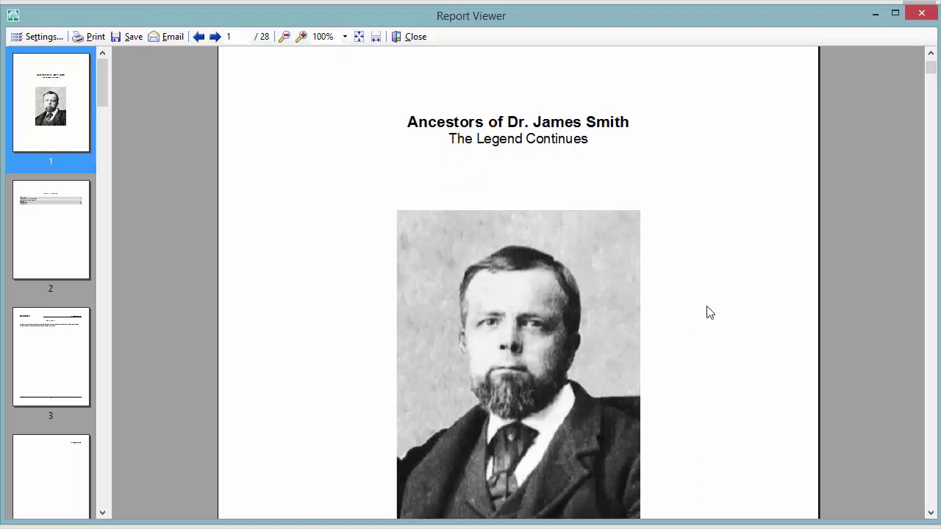
{"action": "scroll", "coordinate": [707, 313], "scroll_direction": "down", "scroll_amount": 12}
{"action": "scroll", "coordinate": [710, 316], "scroll_direction": "down", "scroll_amount": 3}
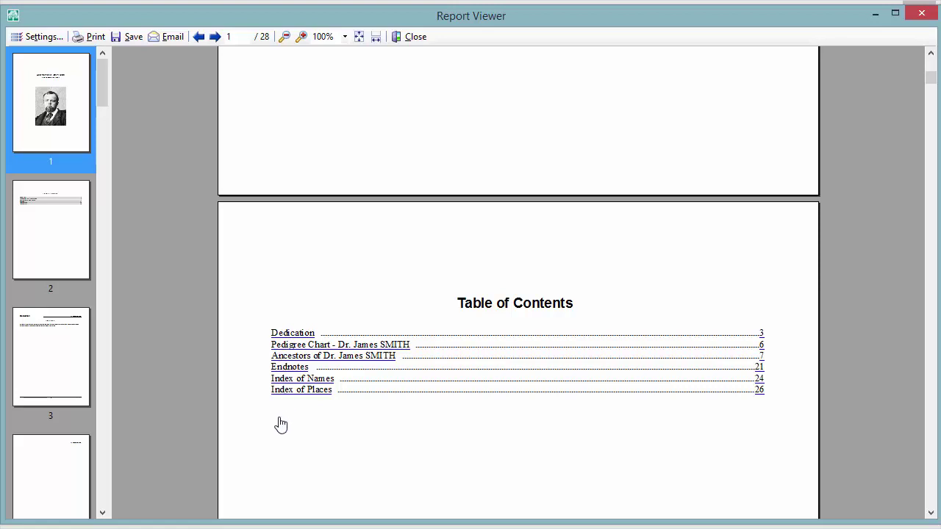
{"action": "scroll", "coordinate": [245, 346], "scroll_direction": "down", "scroll_amount": 10}
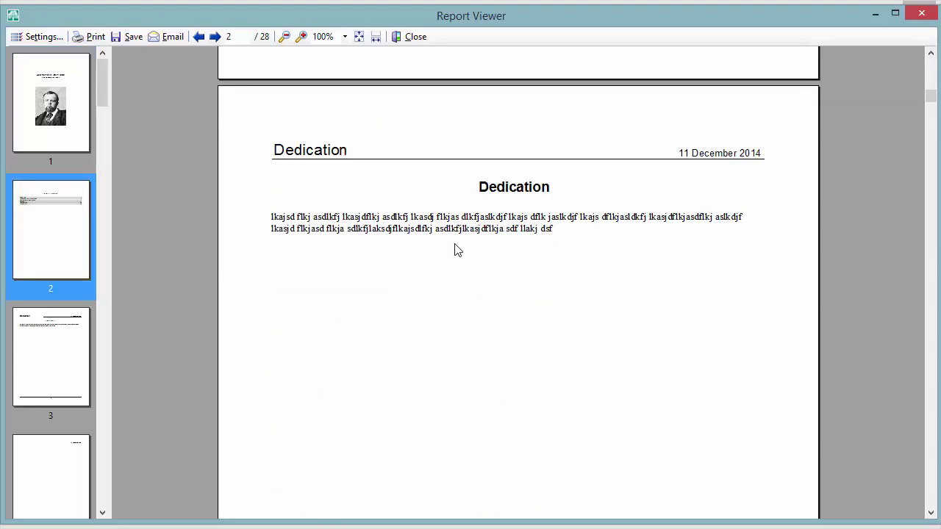
{"action": "scroll", "coordinate": [483, 352], "scroll_direction": "down", "scroll_amount": 18}
{"action": "scroll", "coordinate": [468, 355], "scroll_direction": "down", "scroll_amount": 18}
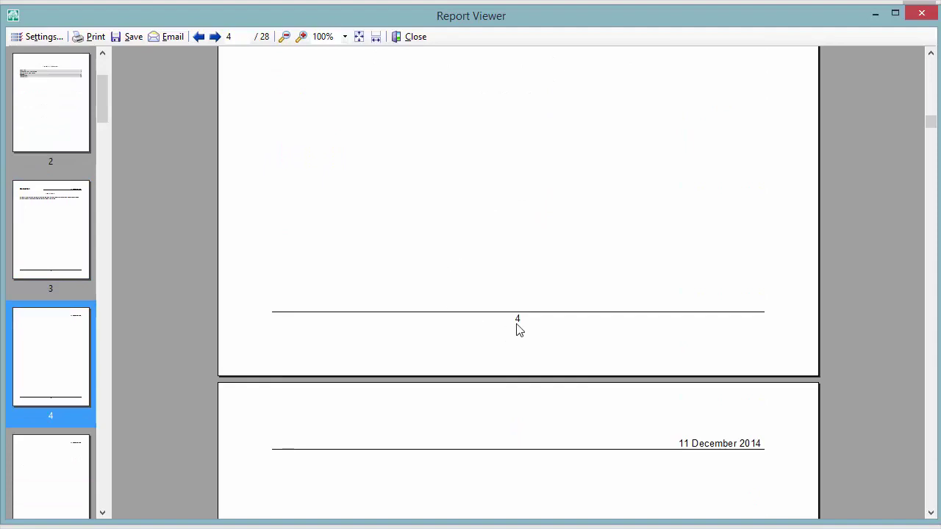
{"action": "scroll", "coordinate": [444, 314], "scroll_direction": "down", "scroll_amount": 18}
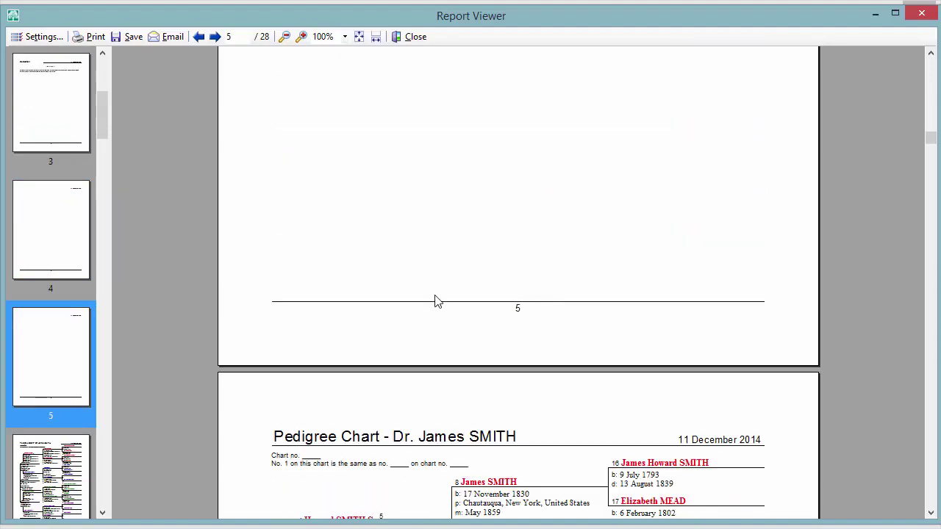
{"action": "scroll", "coordinate": [434, 300], "scroll_direction": "down", "scroll_amount": 12}
{"action": "scroll", "coordinate": [434, 304], "scroll_direction": "down", "scroll_amount": 8}
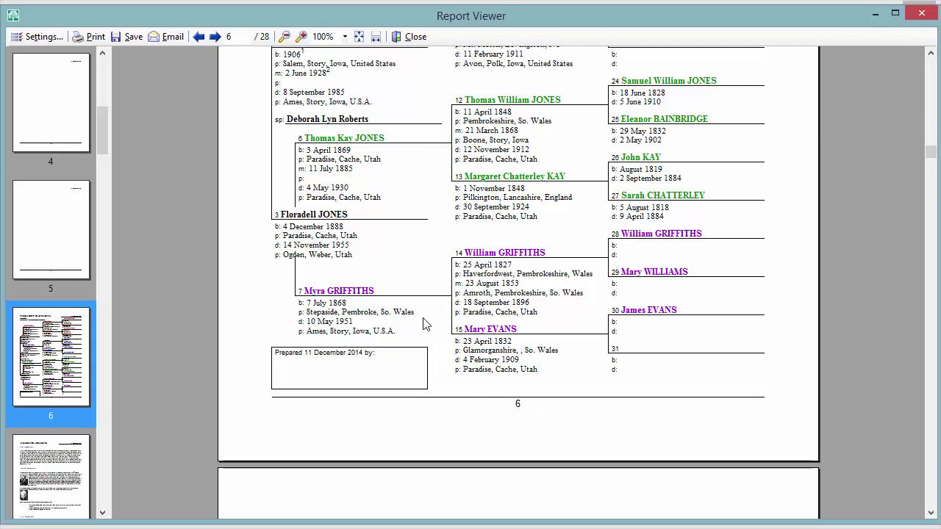
Look through the narrative ancestors chapter, generation by generation, including its portraits and lists of children
{"action": "scroll", "coordinate": [423, 324], "scroll_direction": "down", "scroll_amount": 8}
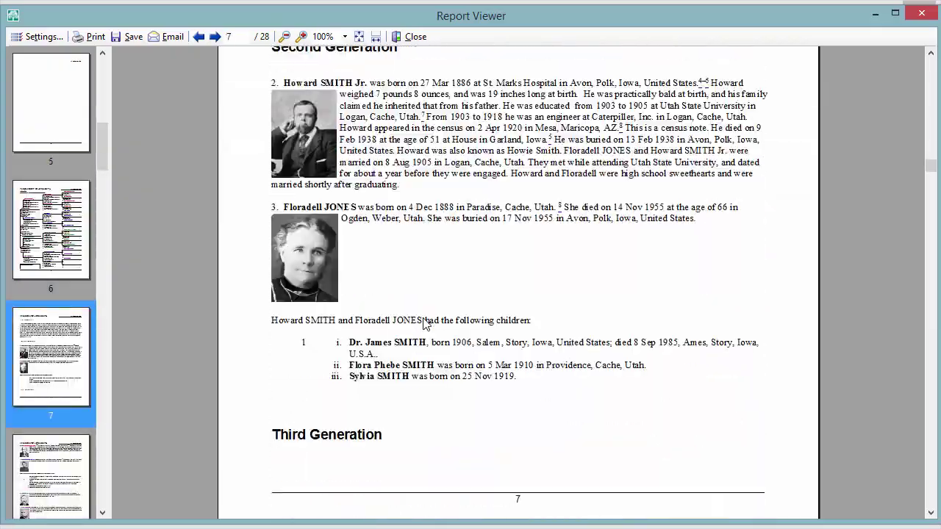
{"action": "scroll", "coordinate": [423, 324], "scroll_direction": "down", "scroll_amount": 10}
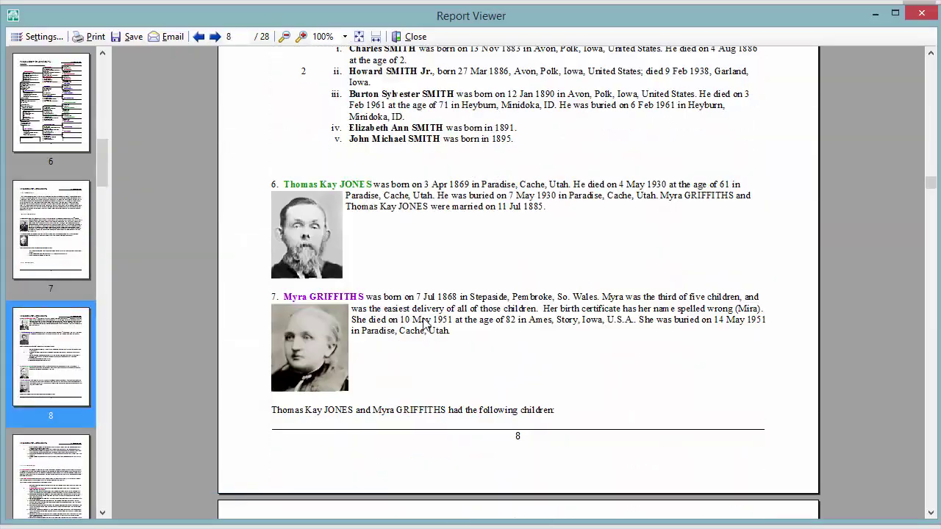
{"action": "scroll", "coordinate": [424, 324], "scroll_direction": "down", "scroll_amount": 10}
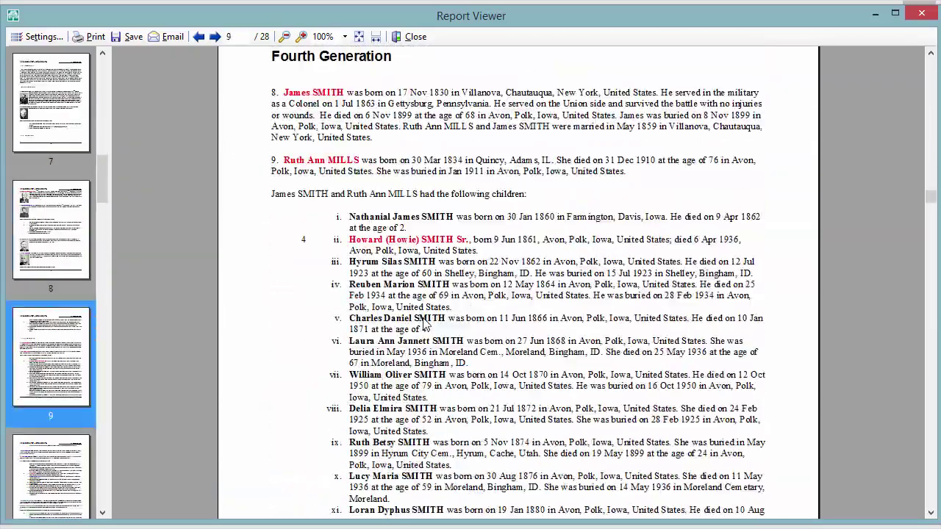
{"action": "scroll", "coordinate": [423, 324], "scroll_direction": "down", "scroll_amount": 15}
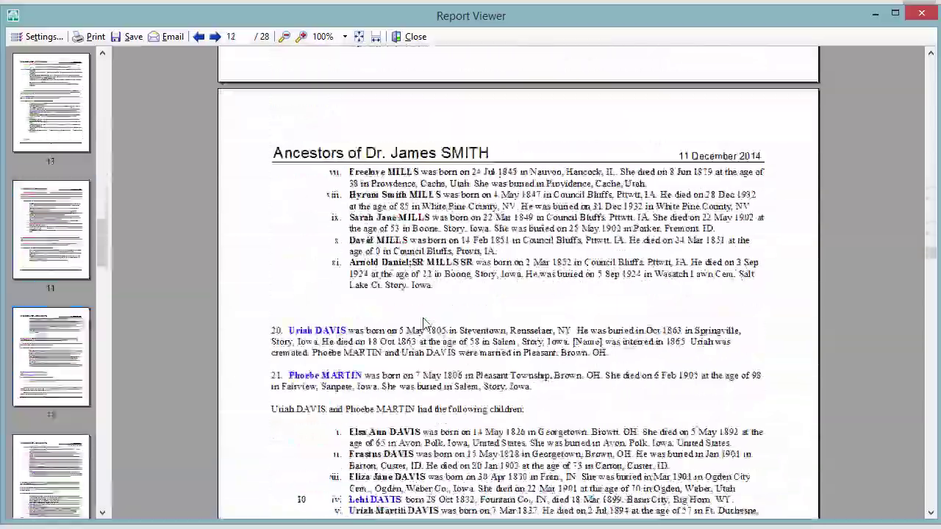
{"action": "scroll", "coordinate": [424, 324], "scroll_direction": "down", "scroll_amount": 20}
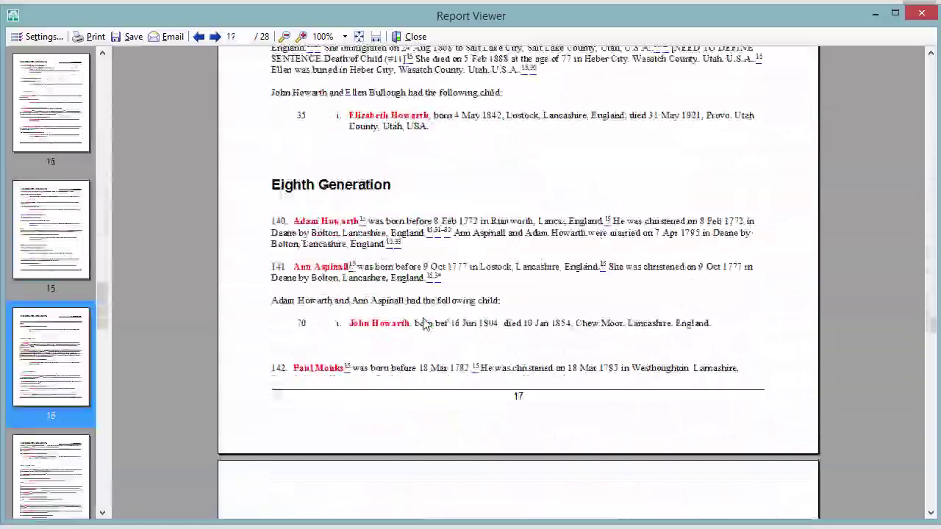
{"action": "scroll", "coordinate": [424, 324], "scroll_direction": "down", "scroll_amount": 20}
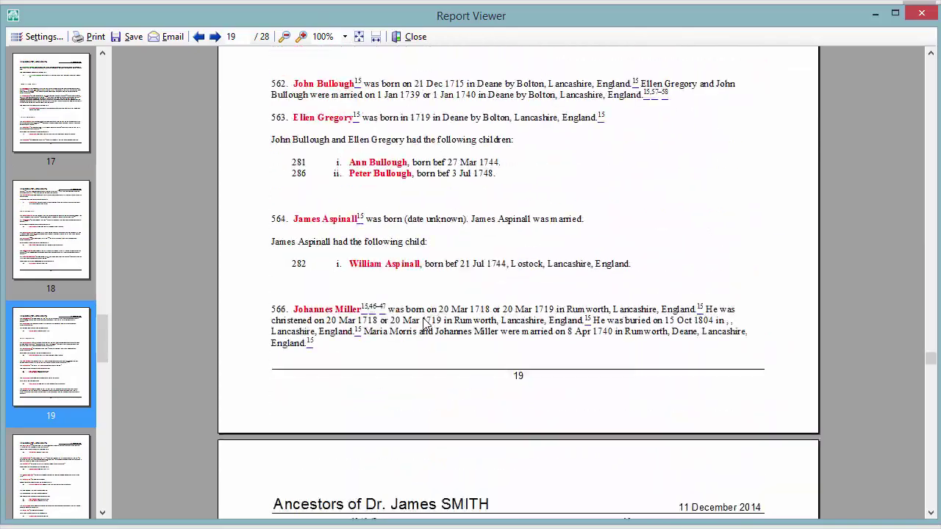
Examine how the Endnotes section groups the source citations by chapter for the pedigree chart and the ancestors report
{"action": "scroll", "coordinate": [424, 324], "scroll_direction": "down", "scroll_amount": 15}
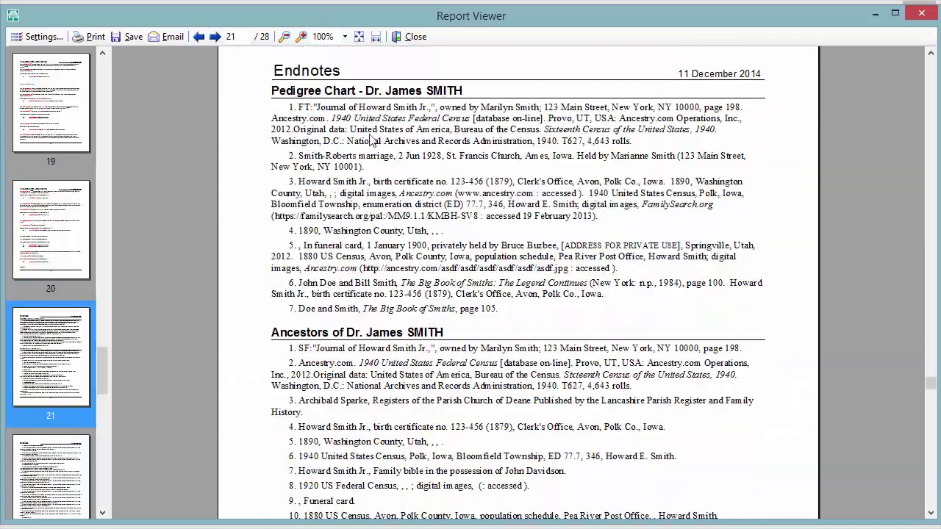
{"action": "scroll", "coordinate": [443, 315], "scroll_direction": "down", "scroll_amount": 8}
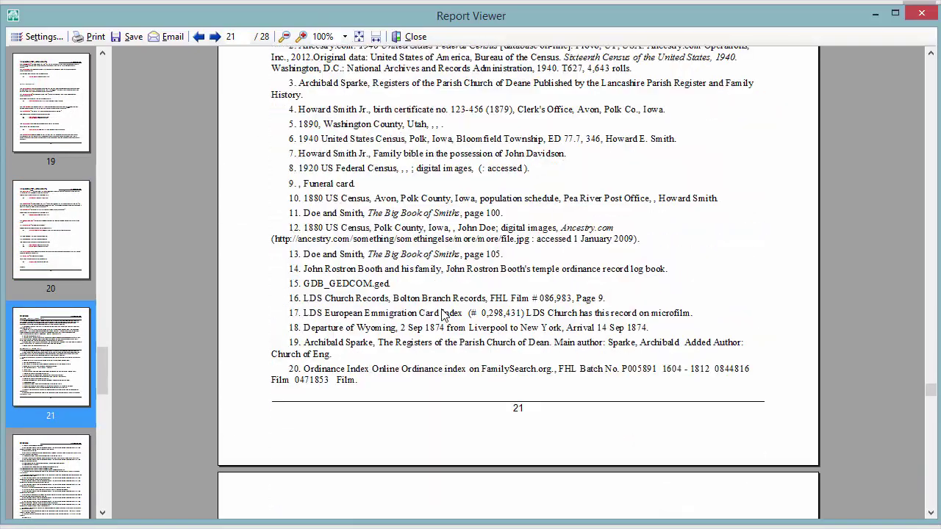
{"action": "scroll", "coordinate": [462, 245], "scroll_direction": "up", "scroll_amount": 9}
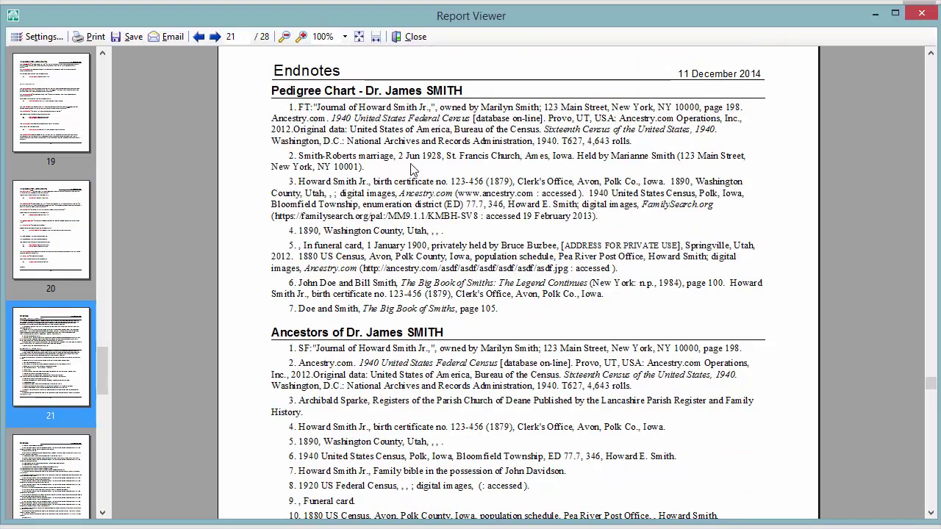
{"action": "scroll", "coordinate": [443, 426], "scroll_direction": "down", "scroll_amount": 4}
{"action": "scroll", "coordinate": [443, 426], "scroll_direction": "down", "scroll_amount": 1}
{"action": "scroll", "coordinate": [450, 287], "scroll_direction": "down", "scroll_amount": 20}
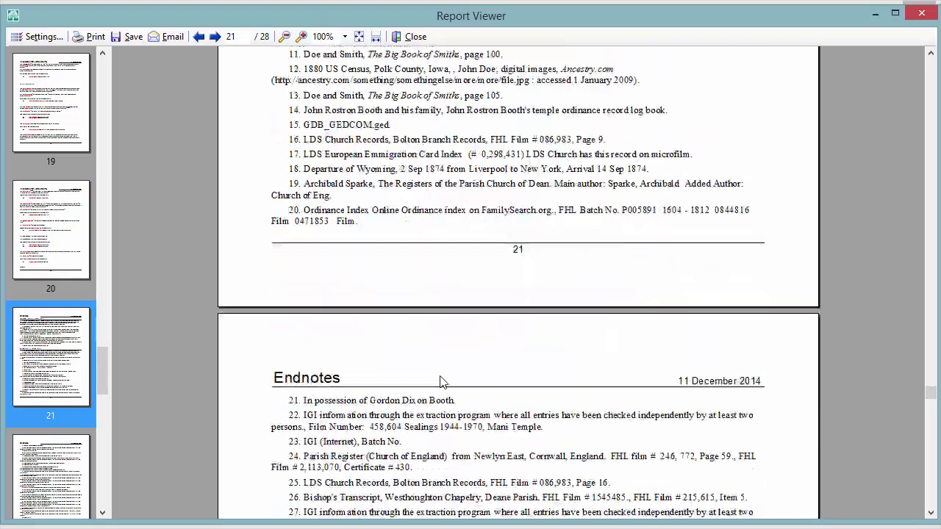
Examine the Index of Names and the Index of Places through to the last page of the book
{"action": "scroll", "coordinate": [450, 287], "scroll_direction": "down", "scroll_amount": 20}
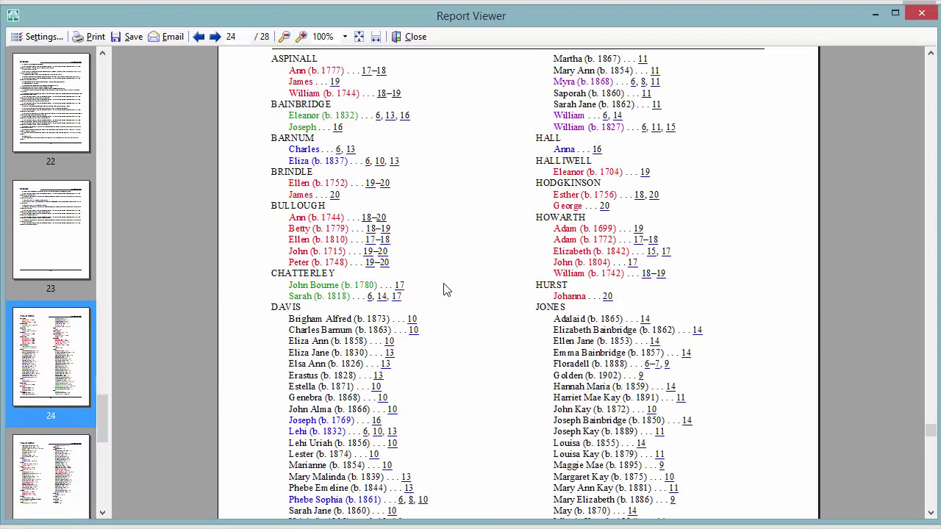
{"action": "scroll", "coordinate": [443, 289], "scroll_direction": "up", "scroll_amount": 1}
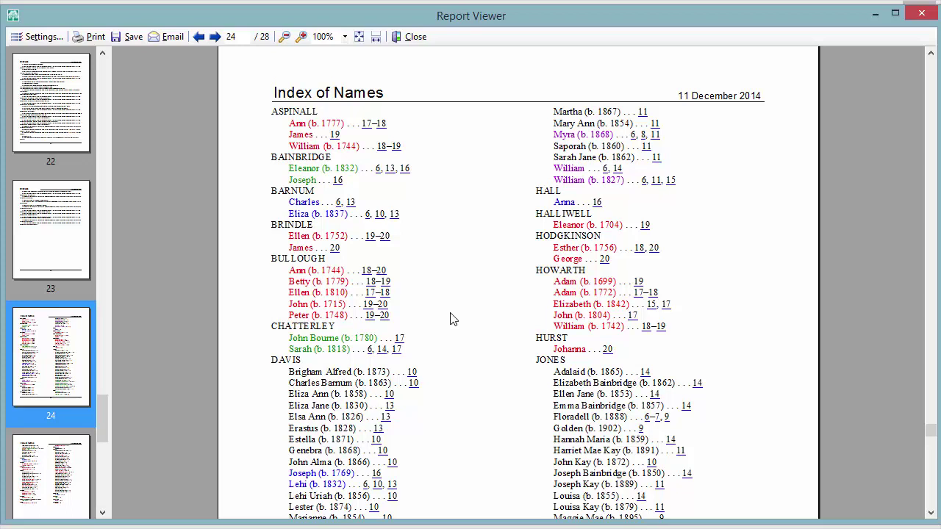
{"action": "scroll", "coordinate": [451, 319], "scroll_direction": "down", "scroll_amount": 10}
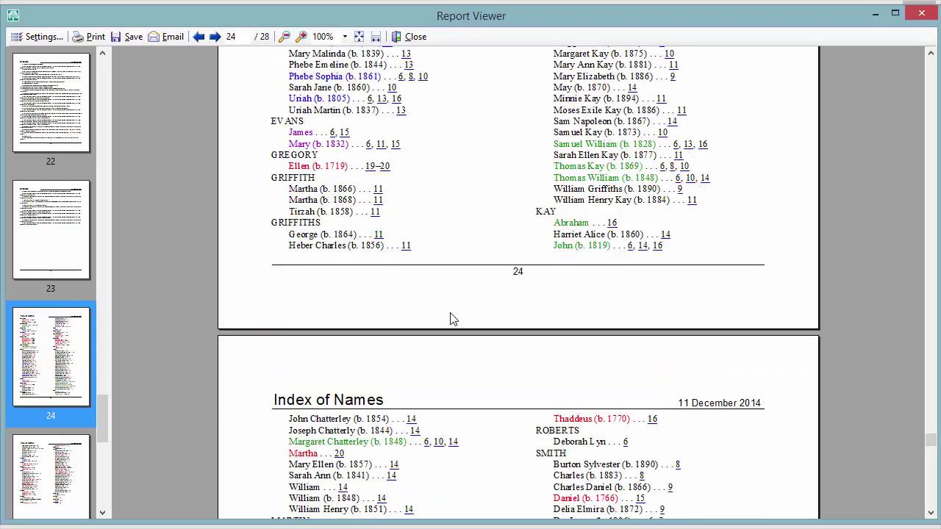
{"action": "scroll", "coordinate": [451, 318], "scroll_direction": "down", "scroll_amount": 10}
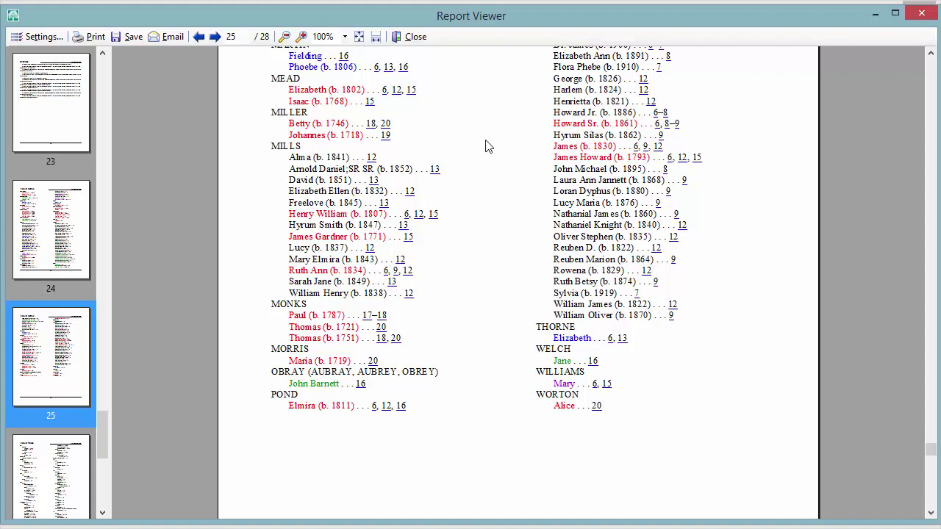
{"action": "scroll", "coordinate": [486, 146], "scroll_direction": "down", "scroll_amount": 12}
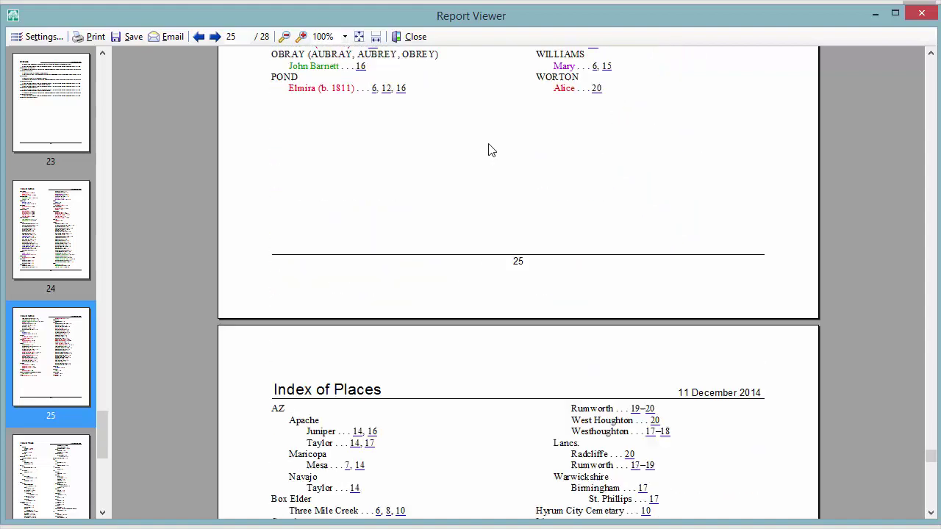
{"action": "scroll", "coordinate": [488, 175], "scroll_direction": "down", "scroll_amount": 3}
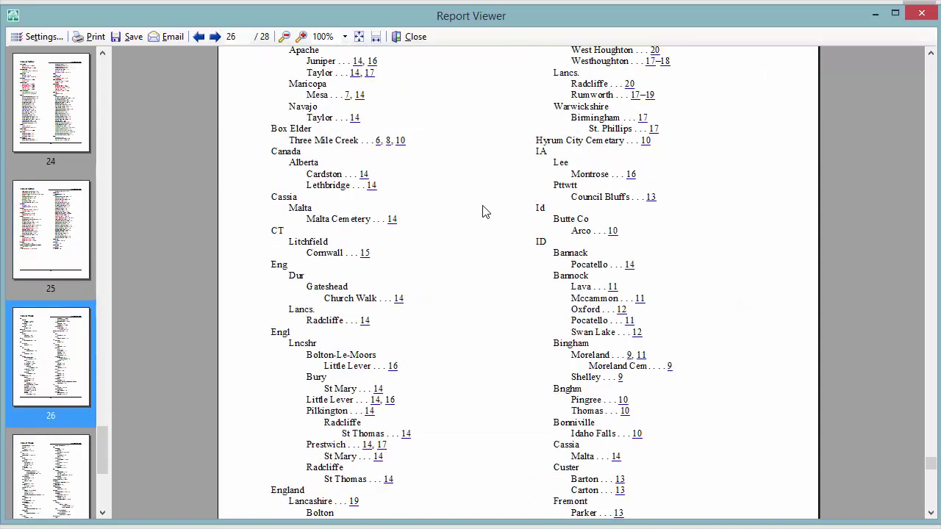
{"action": "scroll", "coordinate": [483, 211], "scroll_direction": "down", "scroll_amount": 15}
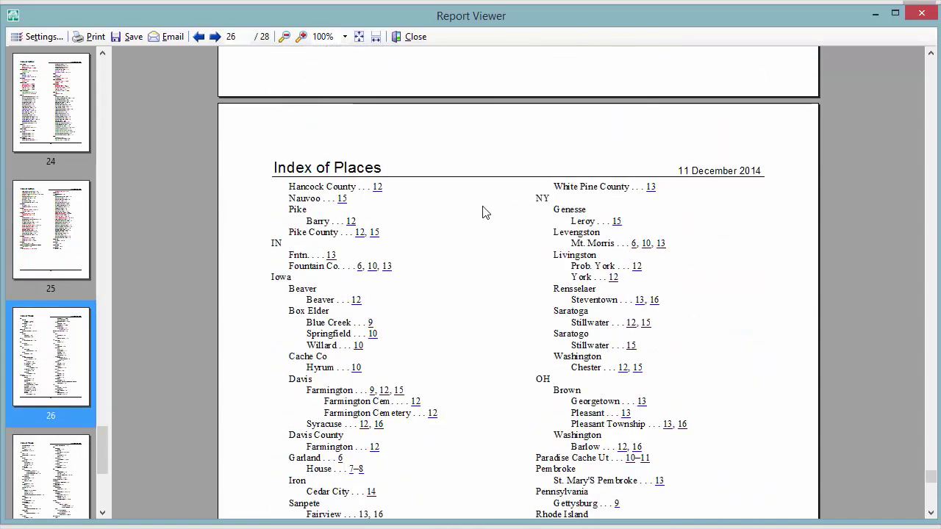
{"action": "scroll", "coordinate": [483, 212], "scroll_direction": "down", "scroll_amount": 16}
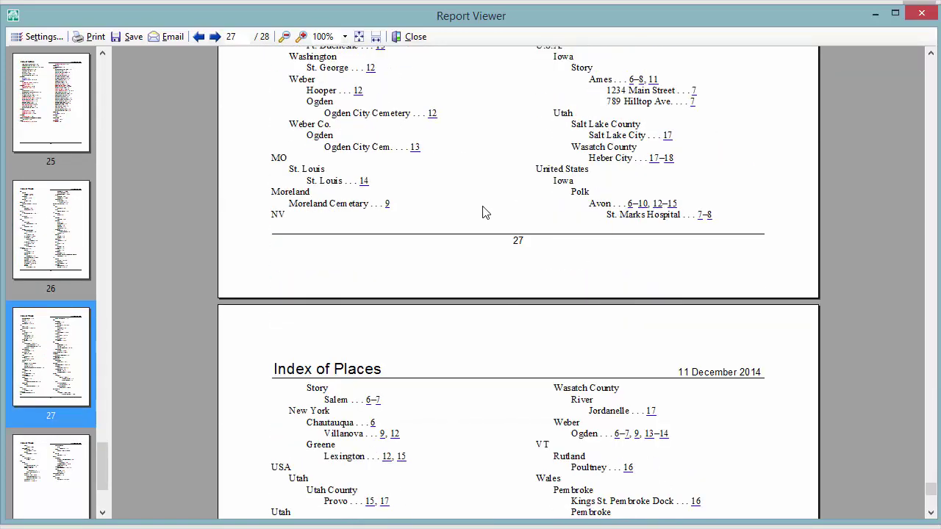
{"action": "scroll", "coordinate": [483, 213], "scroll_direction": "down", "scroll_amount": 17}
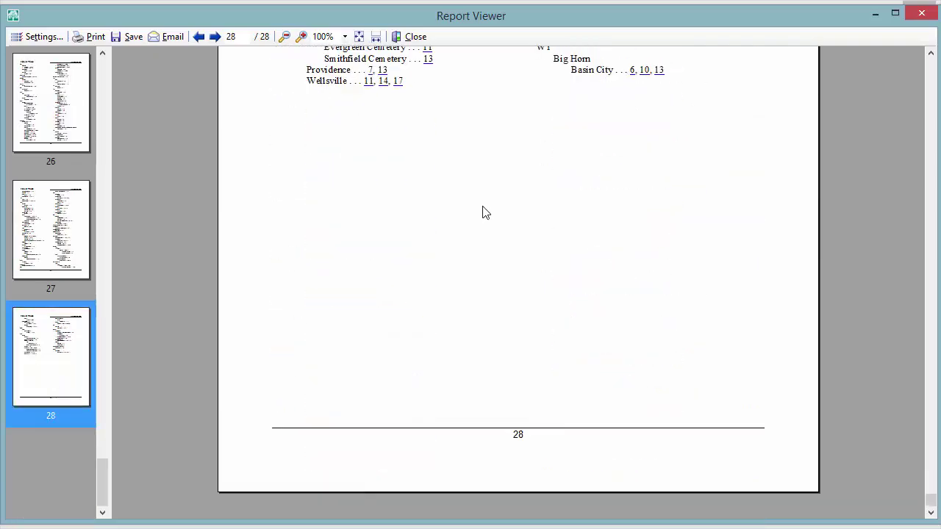
Return to the cover page at the start of the report preview
{"action": "scroll", "coordinate": [485, 212], "scroll_direction": "up", "scroll_amount": 20}
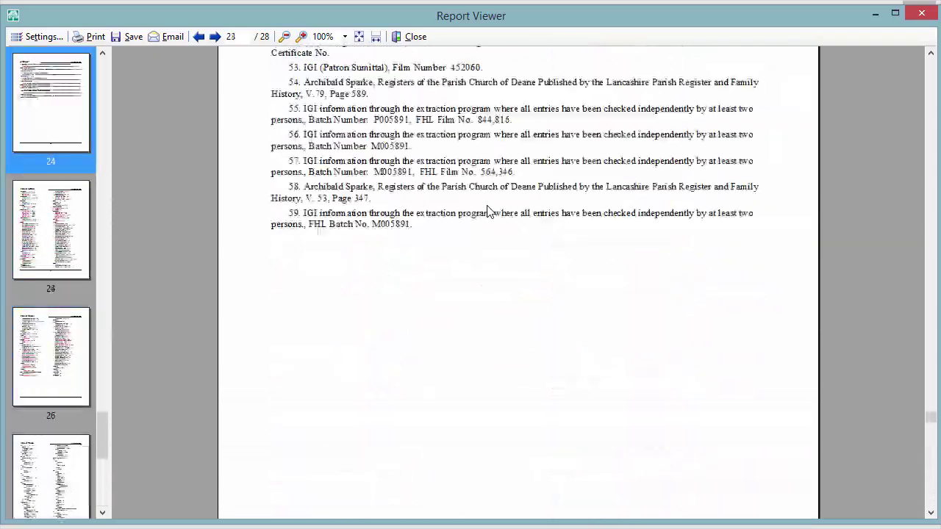
{"action": "scroll", "coordinate": [487, 212], "scroll_direction": "up", "scroll_amount": 20}
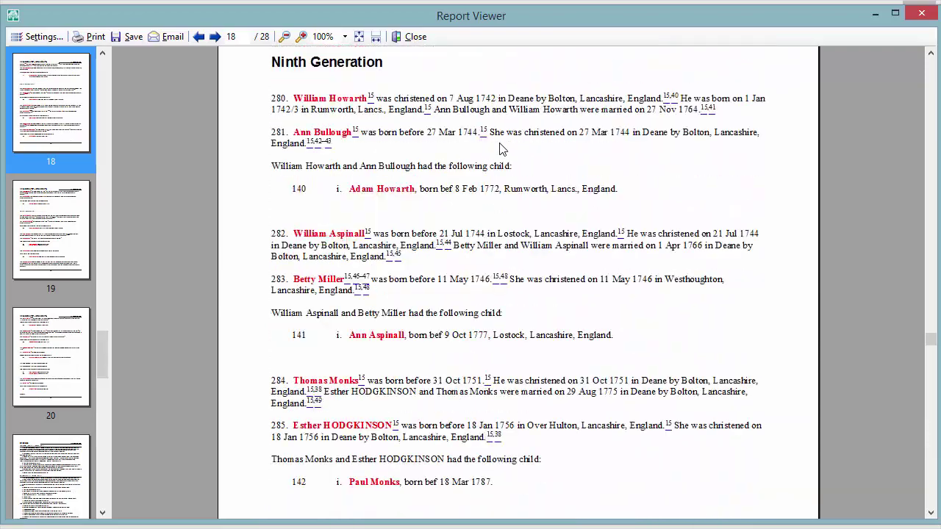
{"action": "left_click_drag", "start_coordinate": [930, 341], "coordinate": [932, 56]}
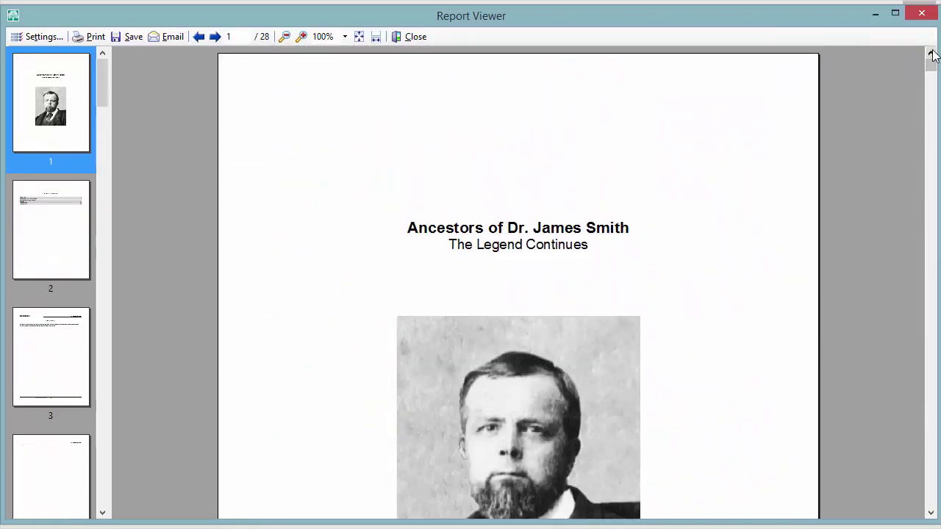
Close the report preview and the book, saving it under the name "My Cool Book"
{"action": "left_click", "coordinate": [922, 12]}
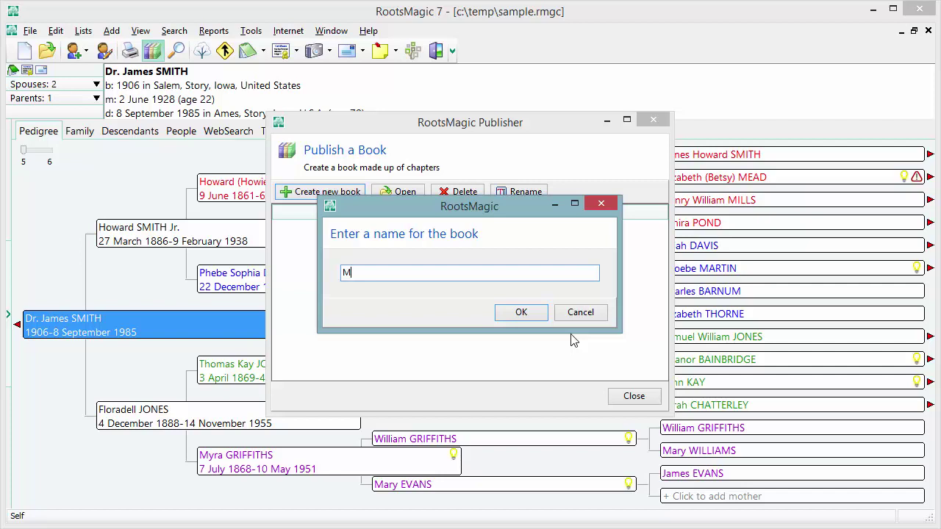
{"action": "type", "text": "Book"}
{"action": "left_click", "coordinate": [527, 314]}
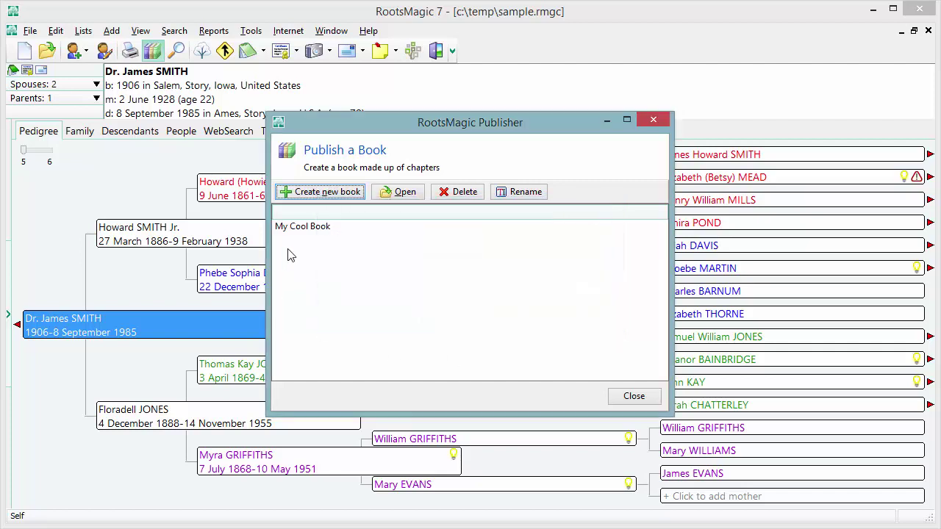
Reopen the saved book "My Cool Book" for editing in the publisher
{"action": "left_click", "coordinate": [308, 228]}
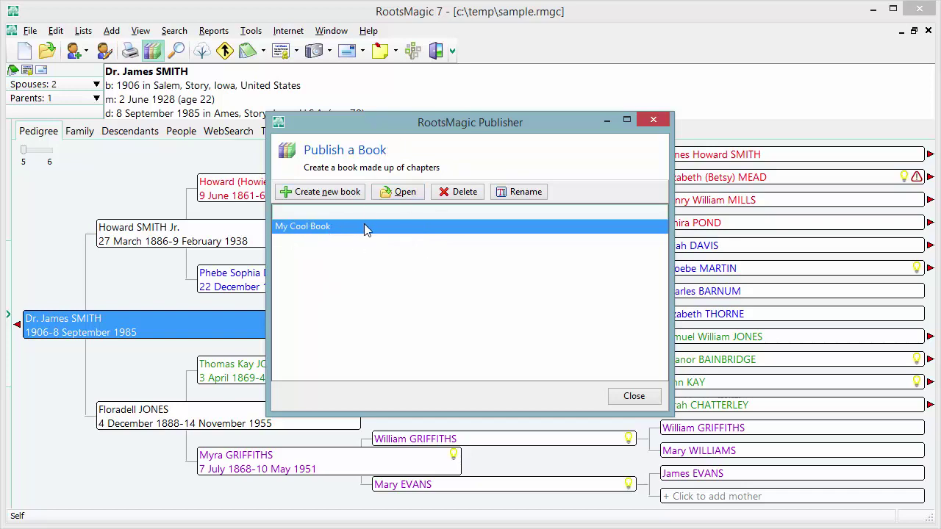
{"action": "left_click", "coordinate": [399, 192]}
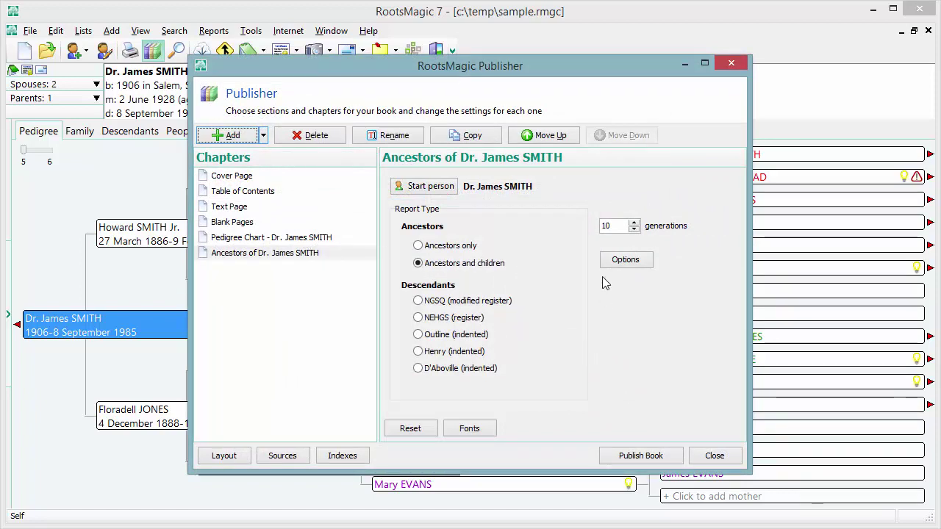
Examine the book's page layout settings, including page size and margins, header options, and the header's left, center and right sections
{"action": "left_click", "coordinate": [227, 458]}
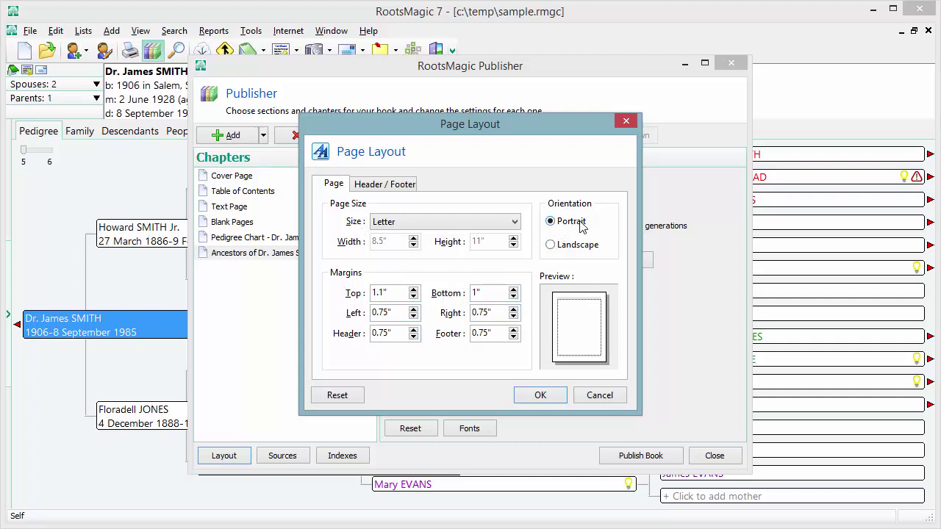
{"action": "left_click", "coordinate": [374, 185]}
{"action": "left_click", "coordinate": [360, 211]}
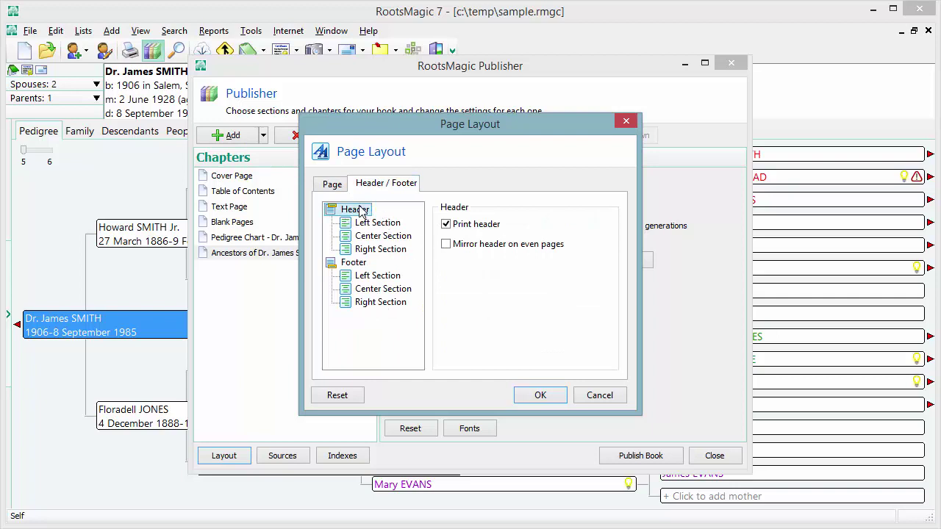
{"action": "left_click", "coordinate": [358, 265]}
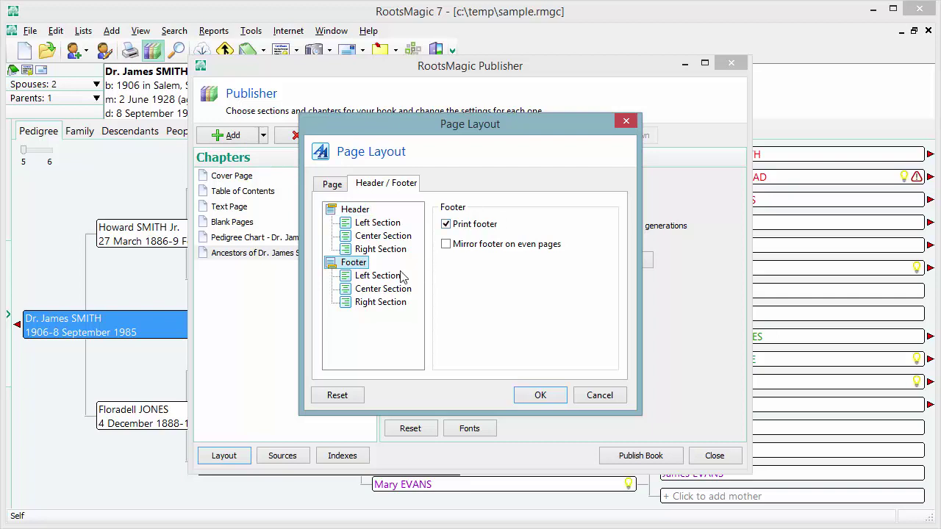
{"action": "left_click", "coordinate": [359, 211]}
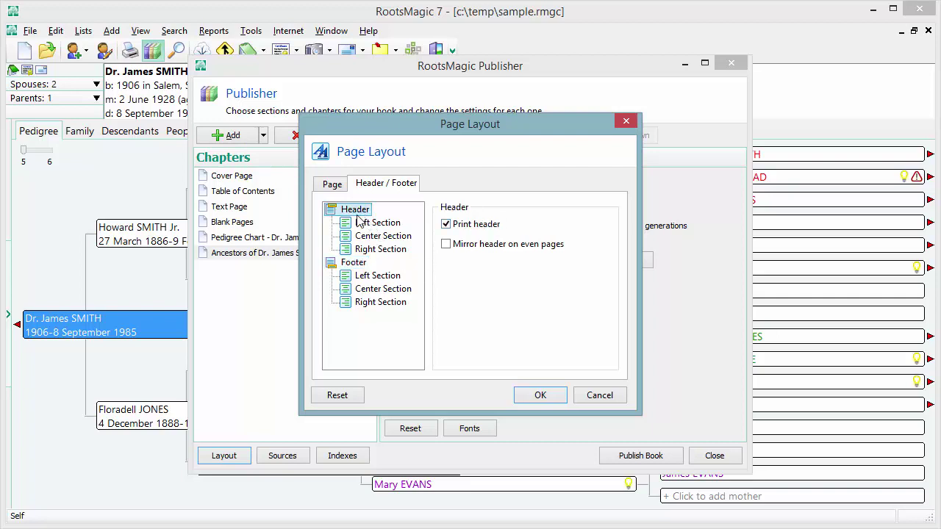
{"action": "left_click", "coordinate": [378, 227]}
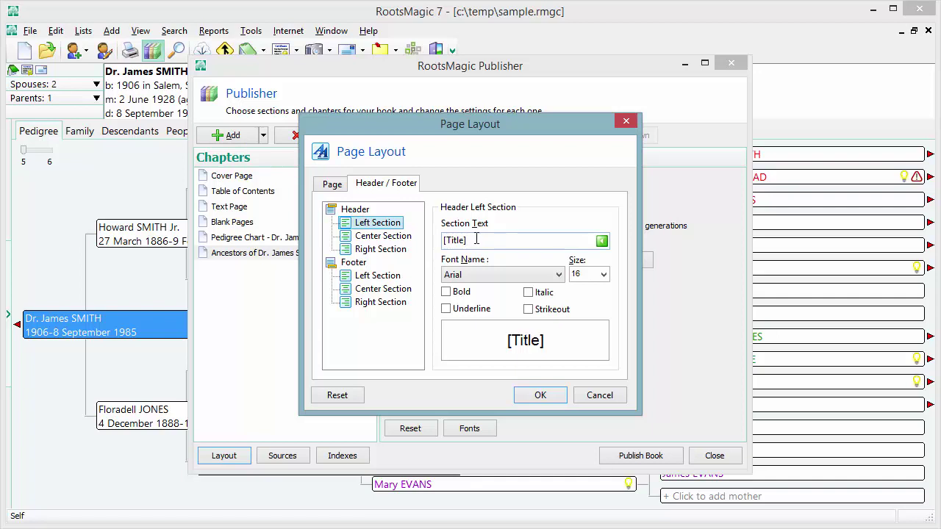
{"action": "left_click", "coordinate": [390, 236]}
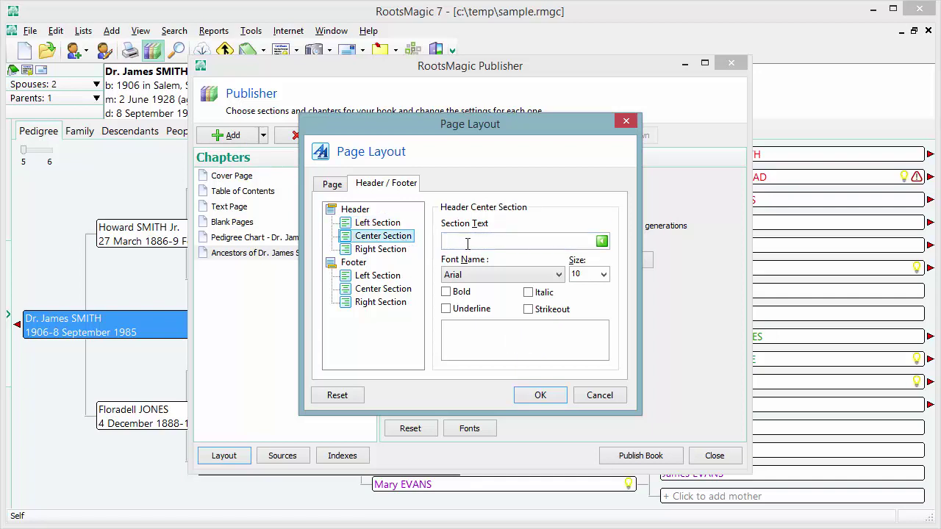
{"action": "left_click", "coordinate": [386, 250]}
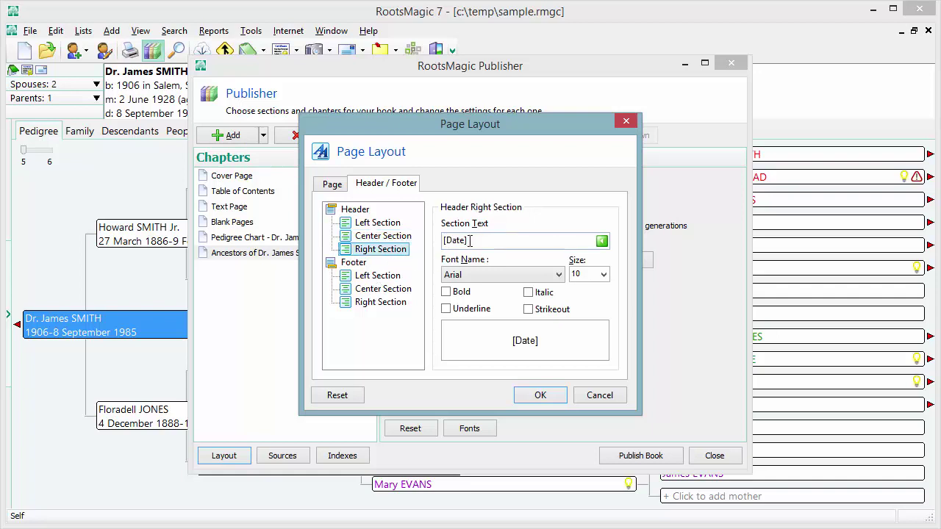
Examine the footer's sections and its print and mirroring options, leaving the page layout without changes
{"action": "left_click", "coordinate": [375, 276]}
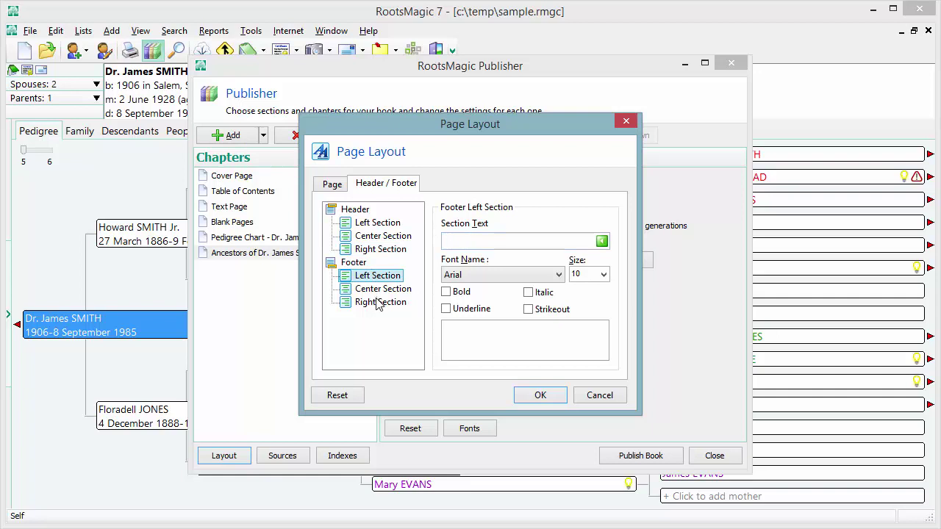
{"action": "left_click", "coordinate": [379, 303]}
{"action": "left_click", "coordinate": [379, 288]}
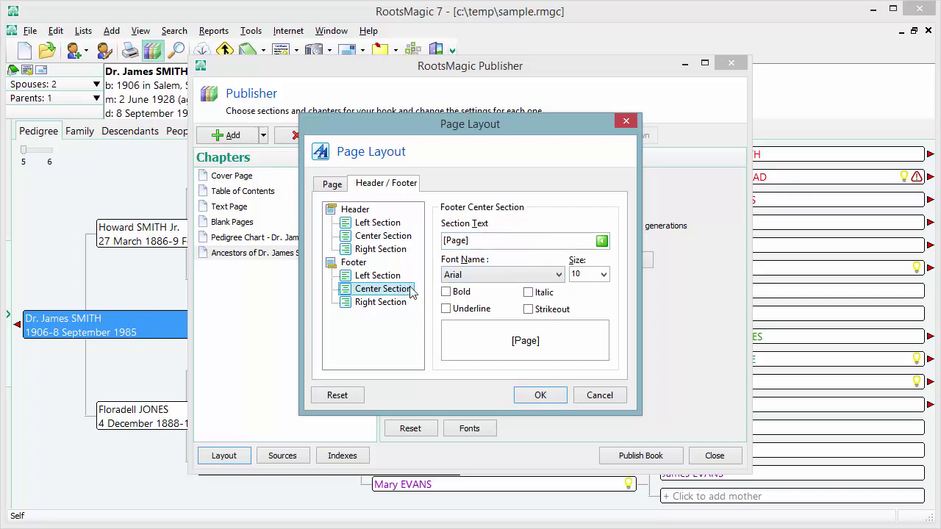
{"action": "left_click", "coordinate": [374, 276]}
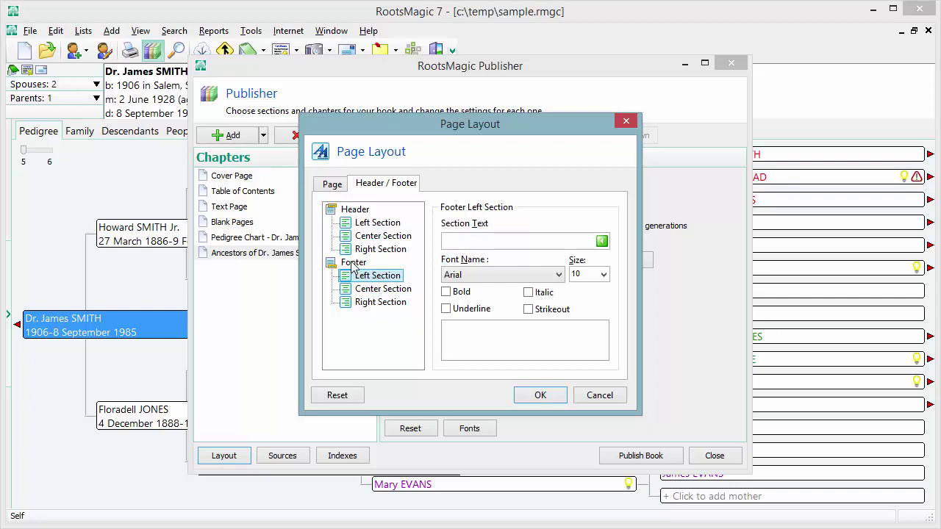
{"action": "left_click", "coordinate": [353, 266]}
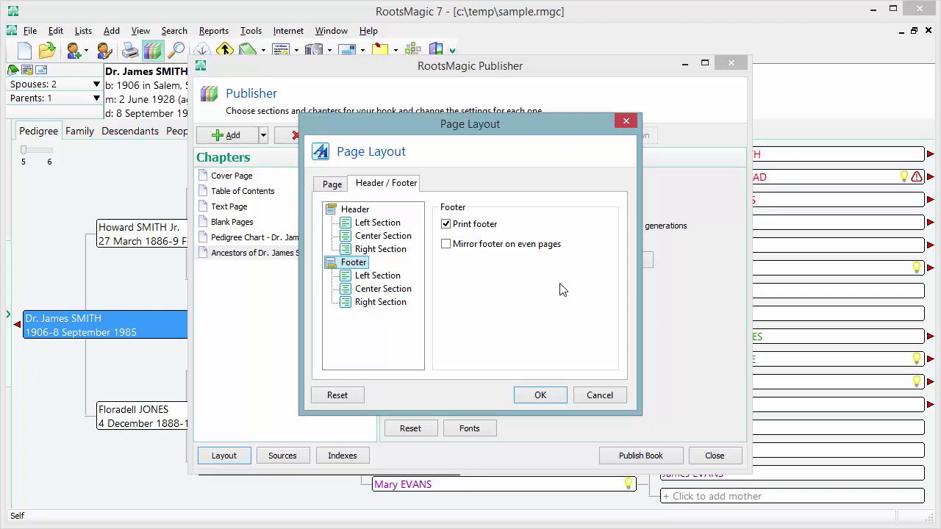
{"action": "left_click", "coordinate": [601, 401]}
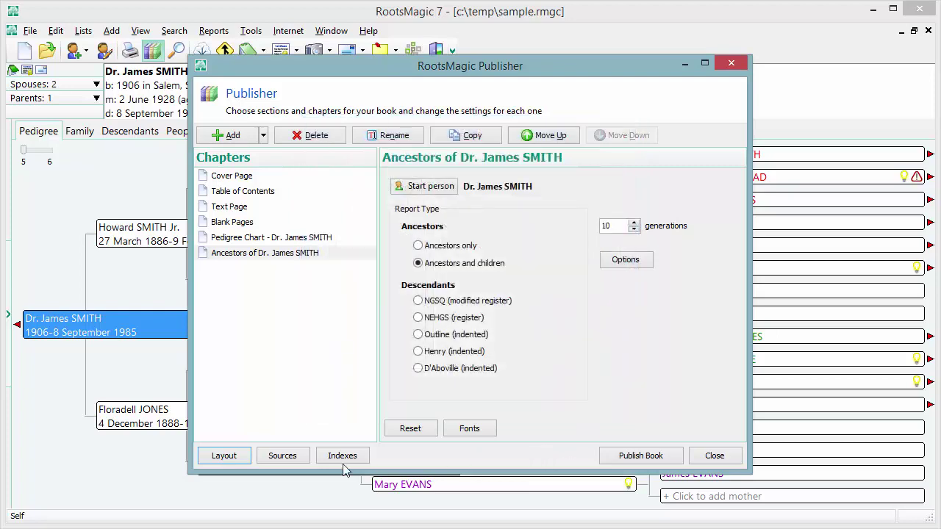
Review the book's source settings for endnotes and footnotes, bibliography, privacy options and fonts, and leave them without changes
{"action": "left_click", "coordinate": [296, 457]}
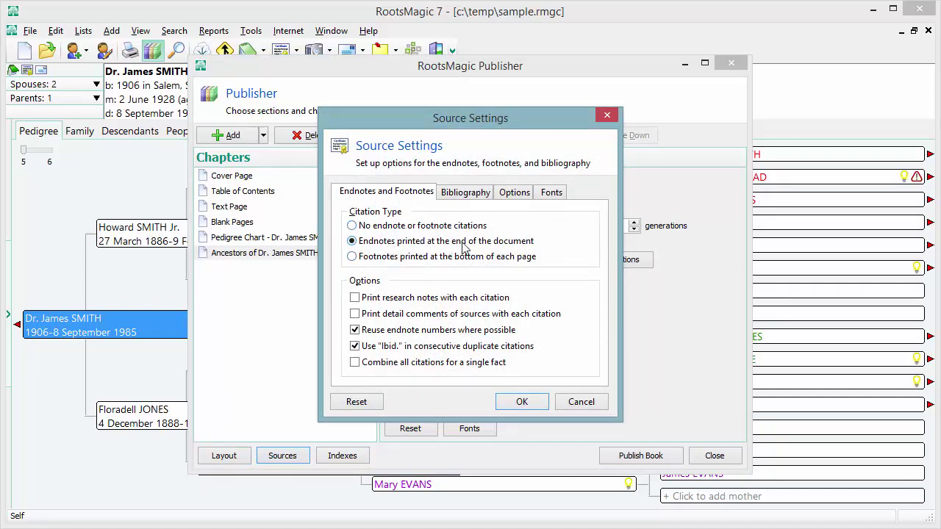
{"action": "left_click", "coordinate": [463, 197]}
{"action": "left_click", "coordinate": [516, 195]}
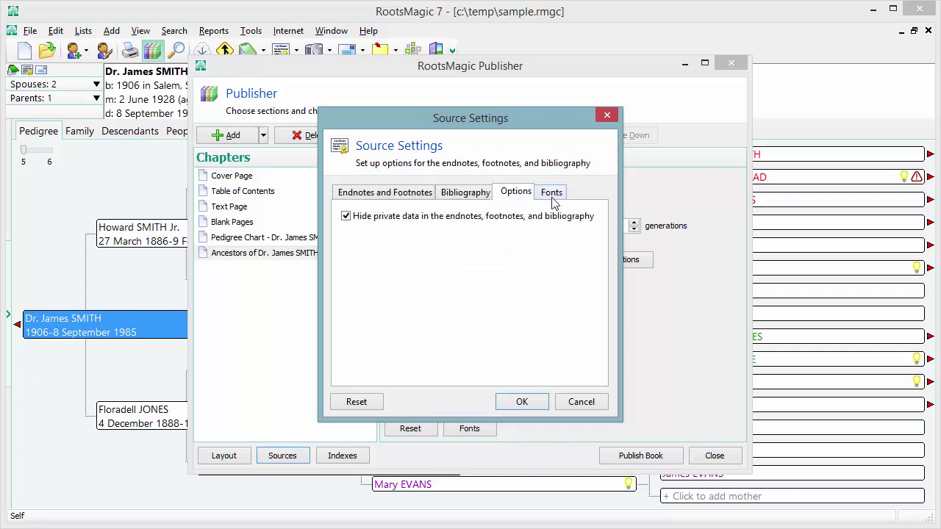
{"action": "left_click", "coordinate": [552, 197]}
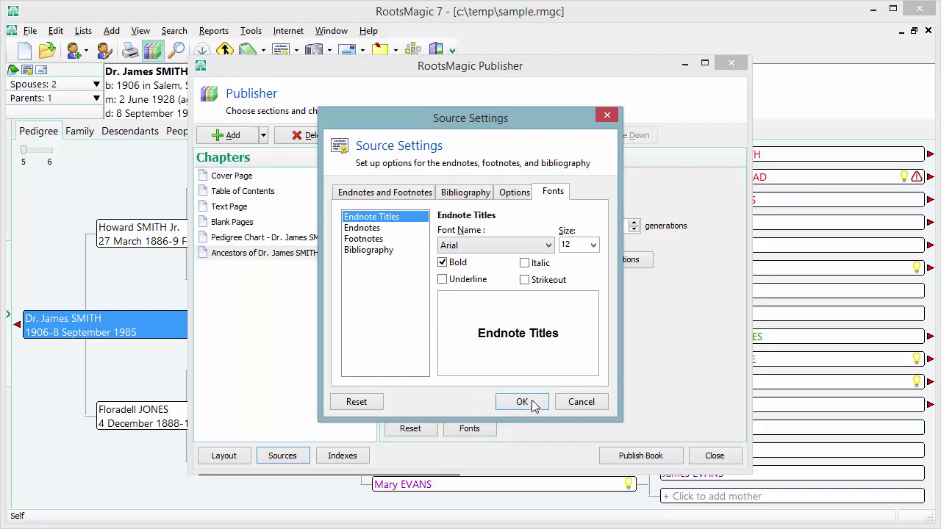
{"action": "left_click", "coordinate": [580, 402]}
Review the format and options of the name index and the place index, leaving the index settings without changes
{"action": "left_click", "coordinate": [342, 457]}
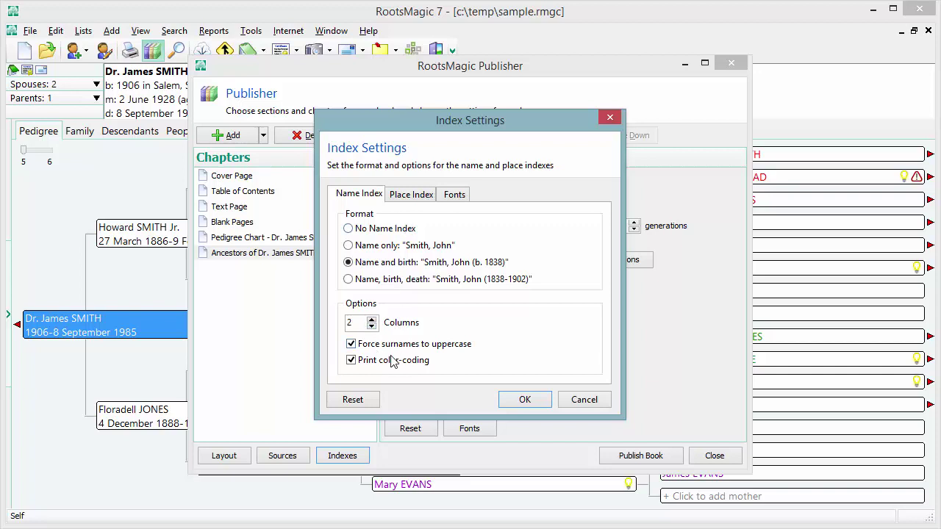
{"action": "left_click", "coordinate": [412, 197]}
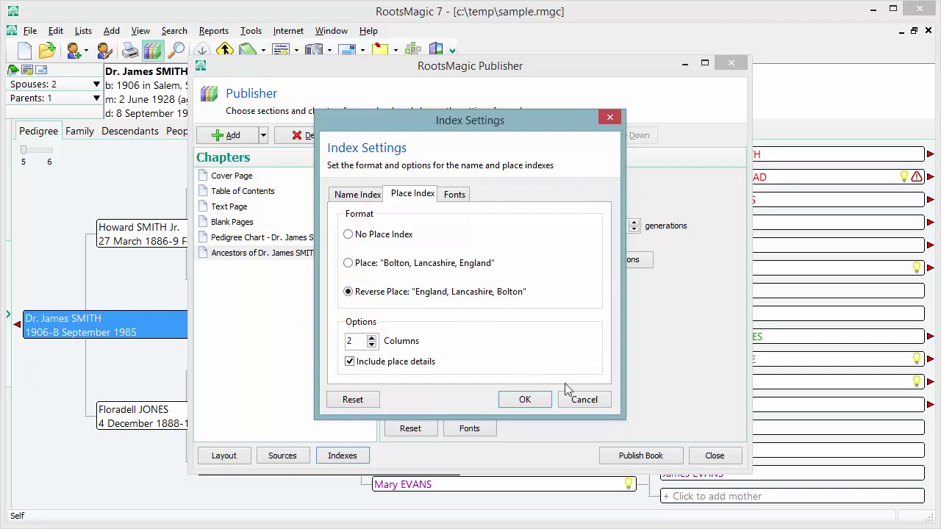
{"action": "left_click", "coordinate": [584, 399]}
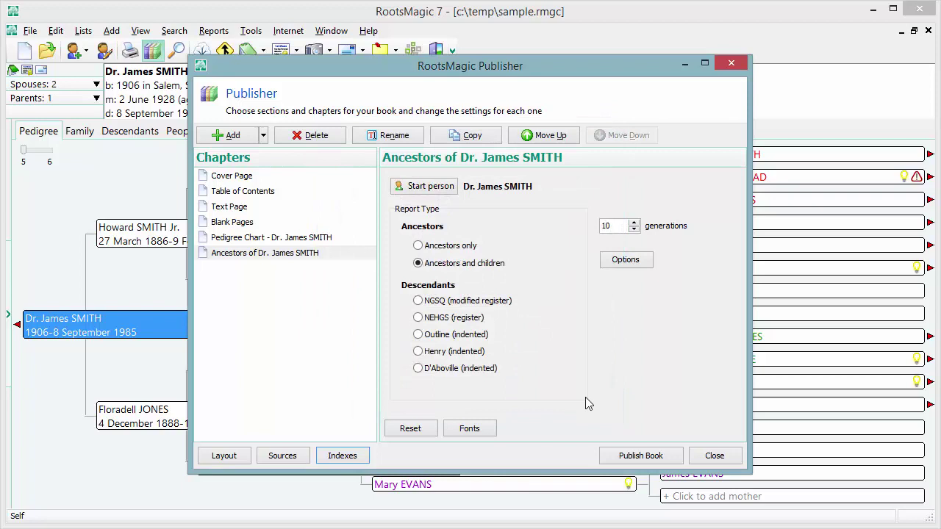
Close the book without saving changes and exit the publisher
{"action": "left_click", "coordinate": [712, 457]}
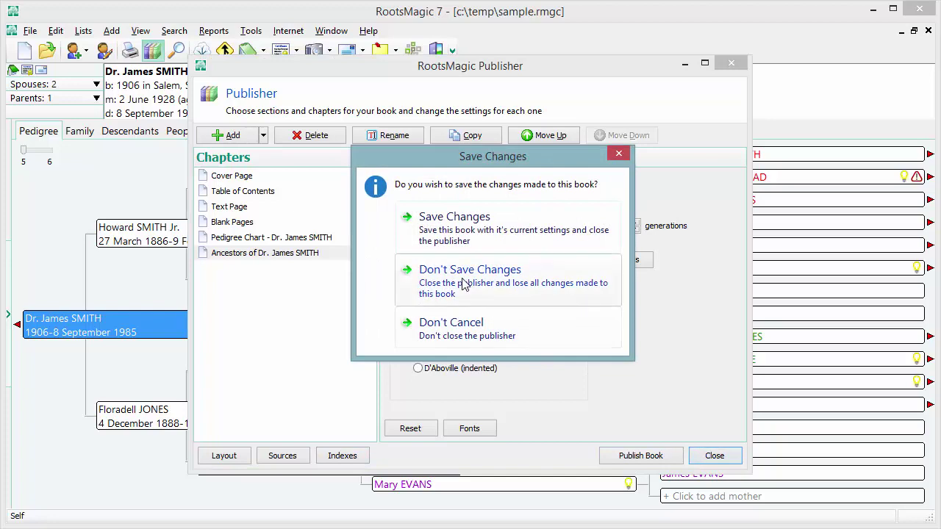
{"action": "left_click", "coordinate": [463, 285]}
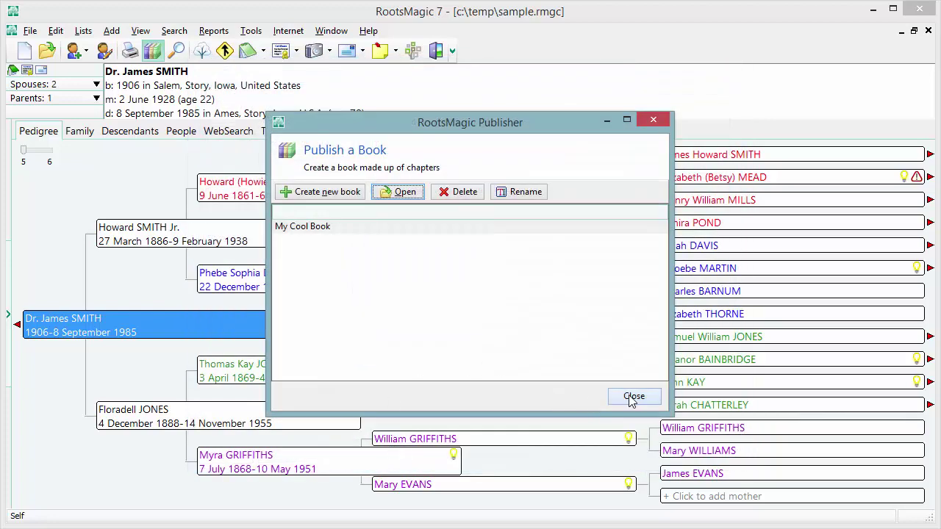
{"action": "left_click", "coordinate": [632, 397]}
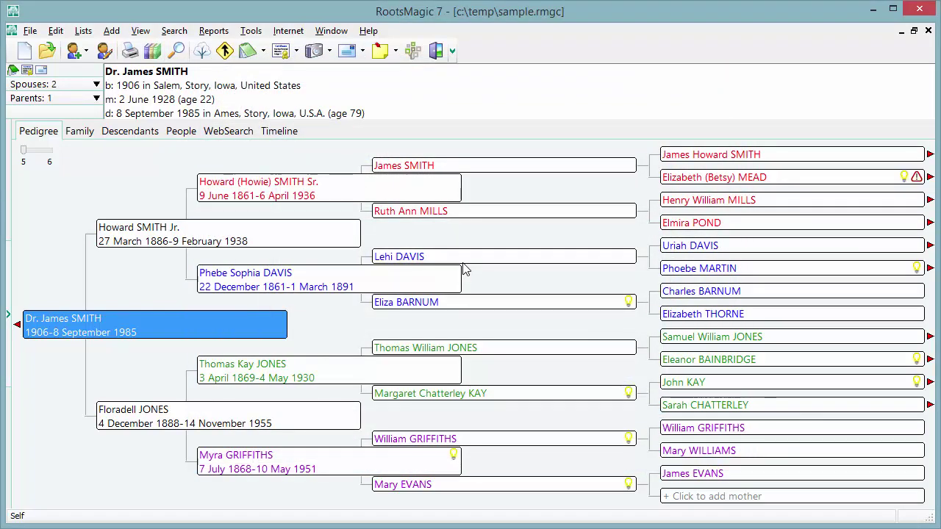
Reopen "My Cool Book", publish it, and enlarge the report preview to fill most of the screen
{"action": "left_click", "coordinate": [152, 50]}
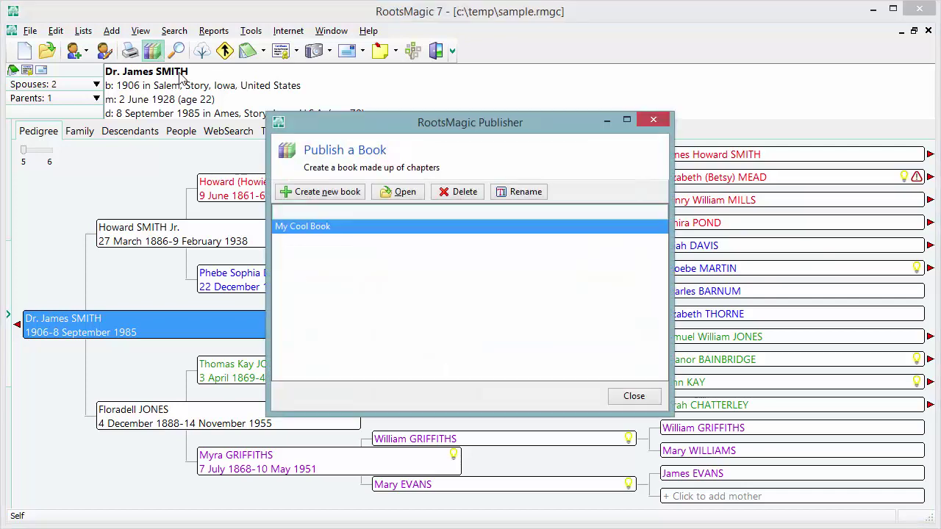
{"action": "left_click", "coordinate": [384, 195]}
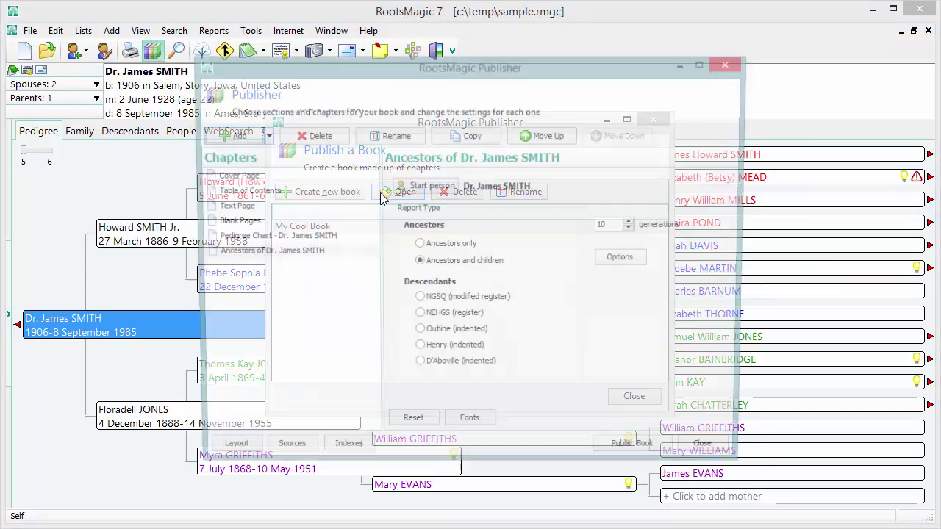
{"action": "left_click", "coordinate": [627, 456]}
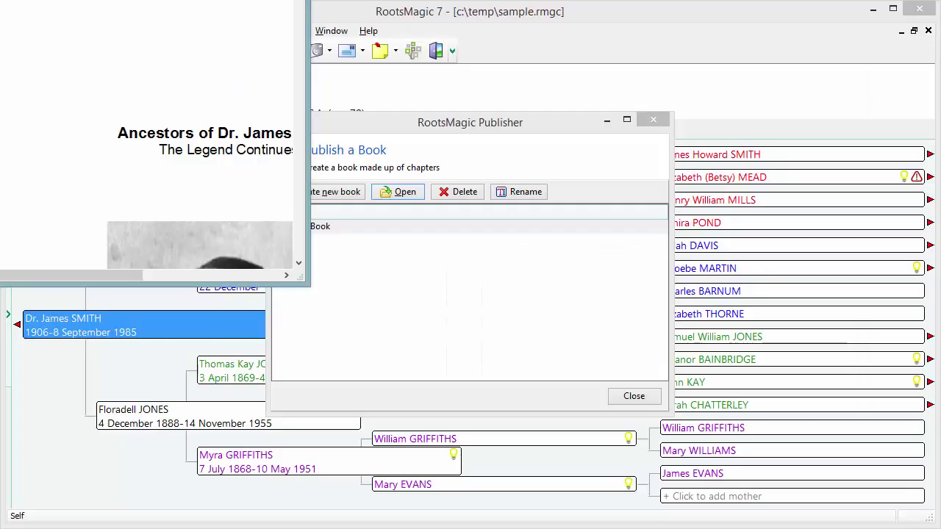
{"action": "left_click_drag", "start_coordinate": [272, 47], "coordinate": [200, 25]}
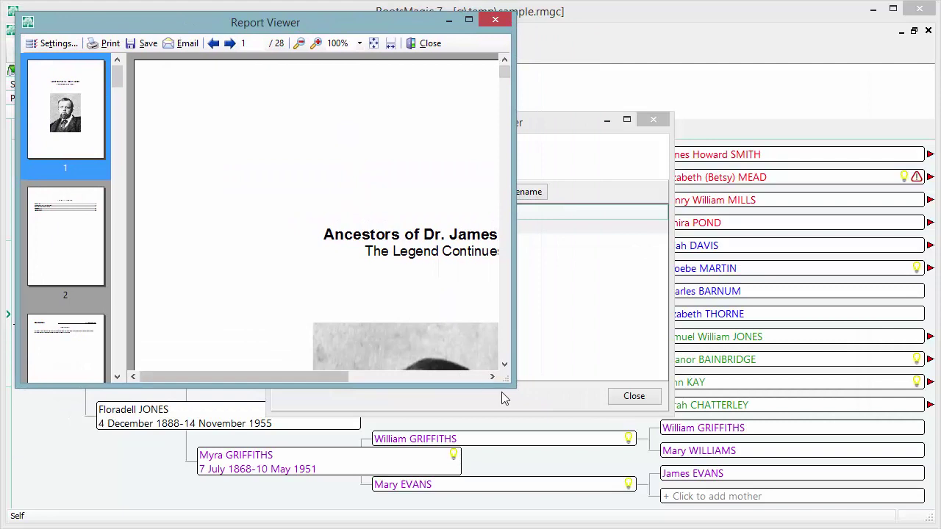
{"action": "left_click_drag", "start_coordinate": [514, 384], "coordinate": [916, 519]}
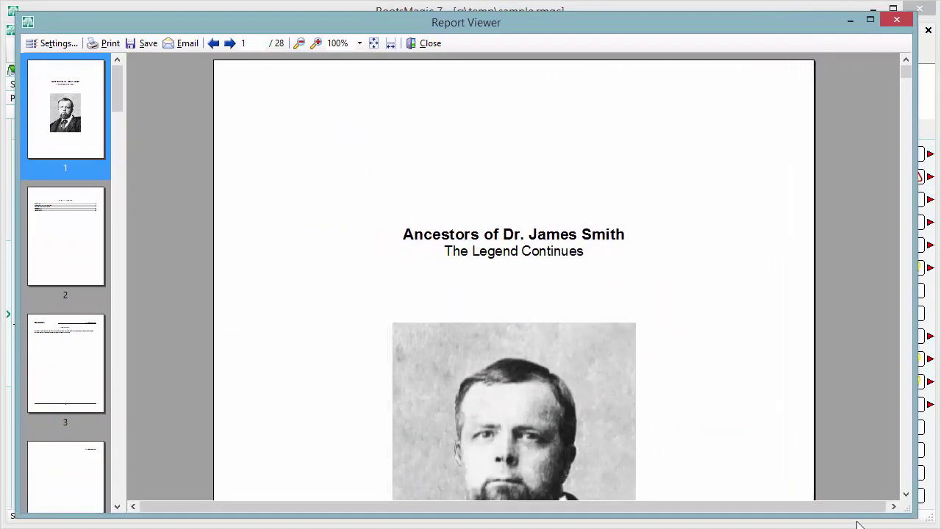
Review the report's print options and available save formats without printing or saving
{"action": "left_click", "coordinate": [103, 43]}
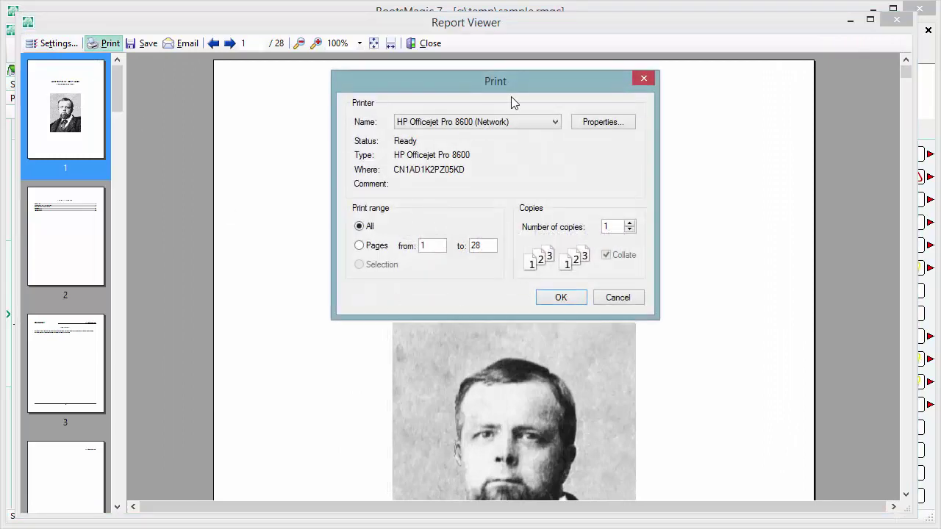
{"action": "left_click", "coordinate": [617, 298]}
{"action": "left_click", "coordinate": [142, 43]}
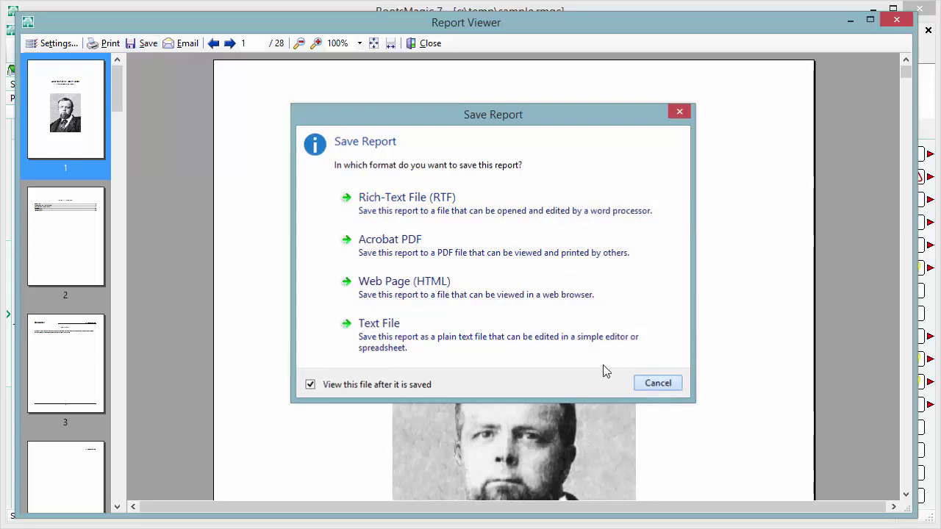
{"action": "left_click", "coordinate": [648, 382]}
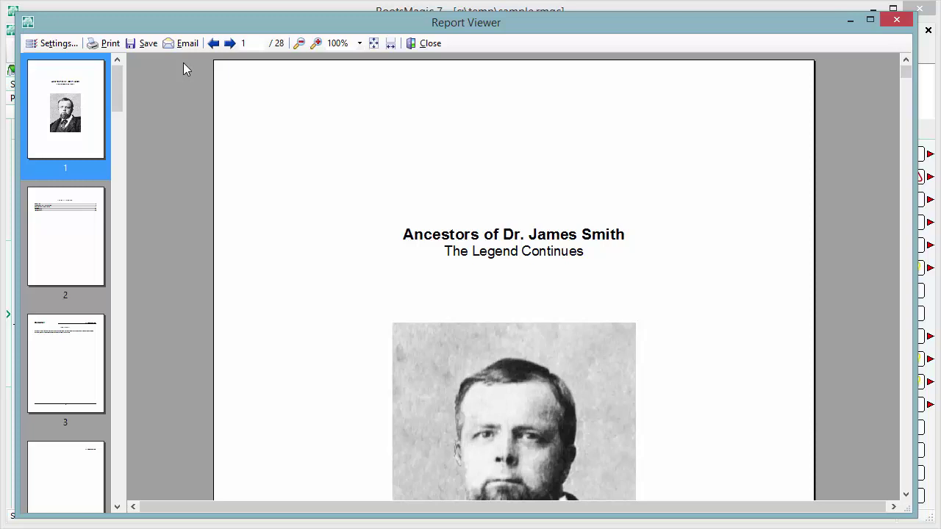
Close the report preview and the publisher, and reopen "My Cool Book" from the publisher's list of saved books
{"action": "left_click", "coordinate": [423, 46]}
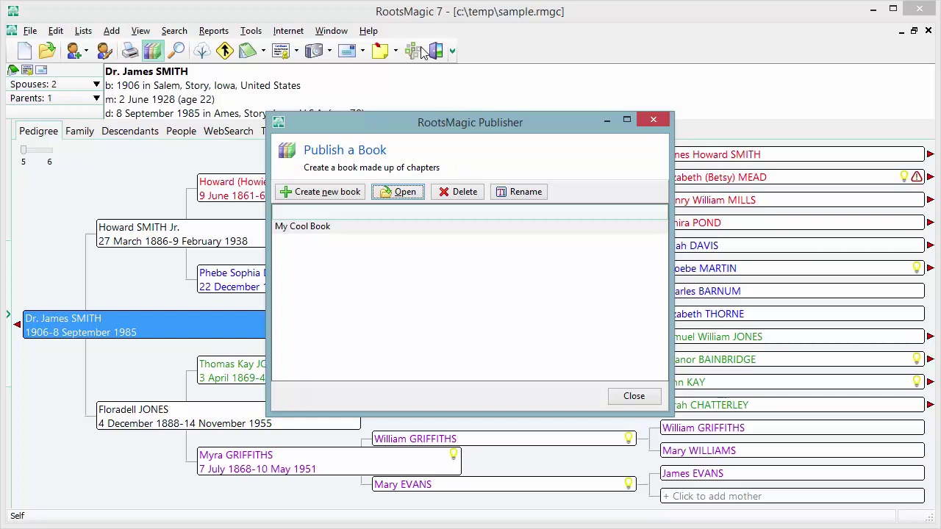
{"action": "left_click", "coordinate": [633, 396]}
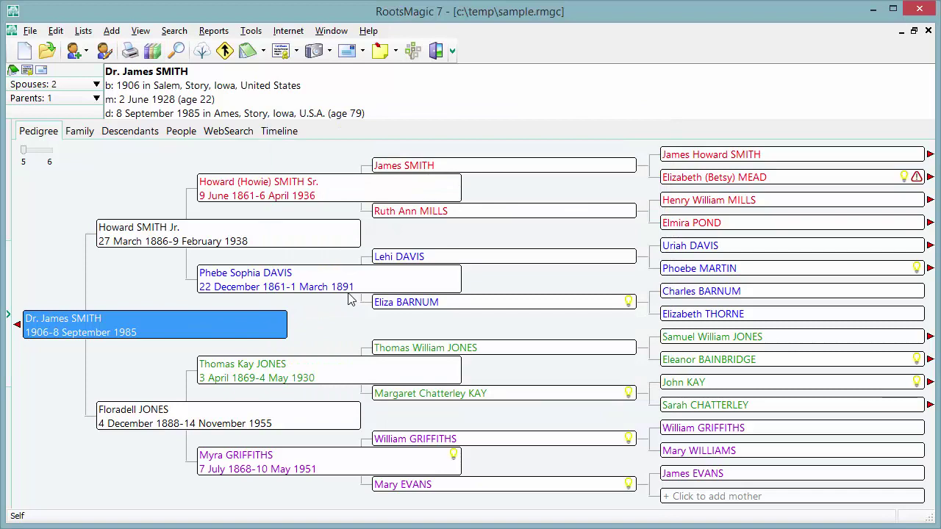
{"action": "left_click", "coordinate": [152, 50]}
{"action": "left_click", "coordinate": [403, 194]}
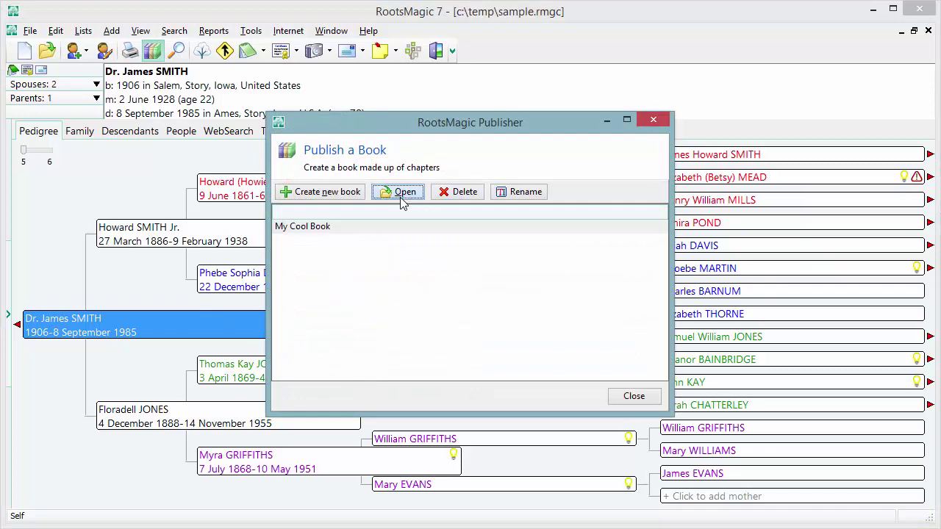